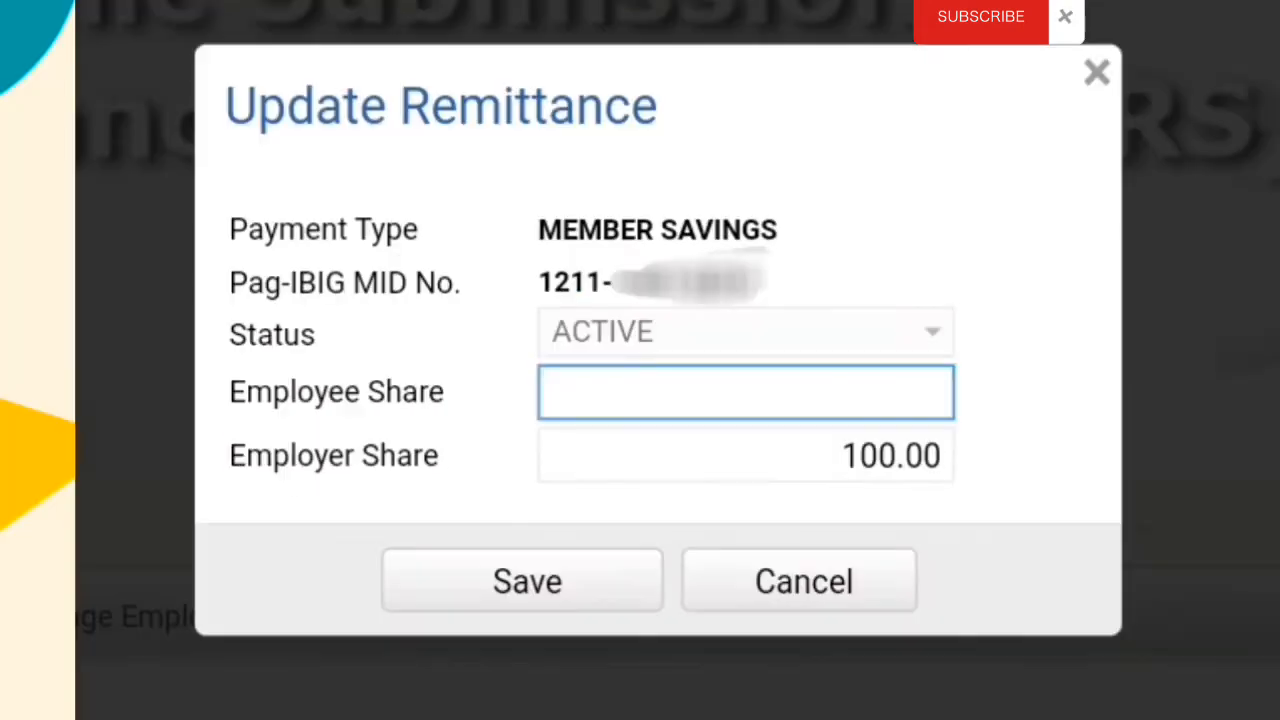
Set the member savings employee share to 300.00 and the calamity loan amortization to 500, and save the employee's remittance changes.
{"action": "type", "text": "300.00"}
{"action": "left_click", "coordinate": [497, 610]}
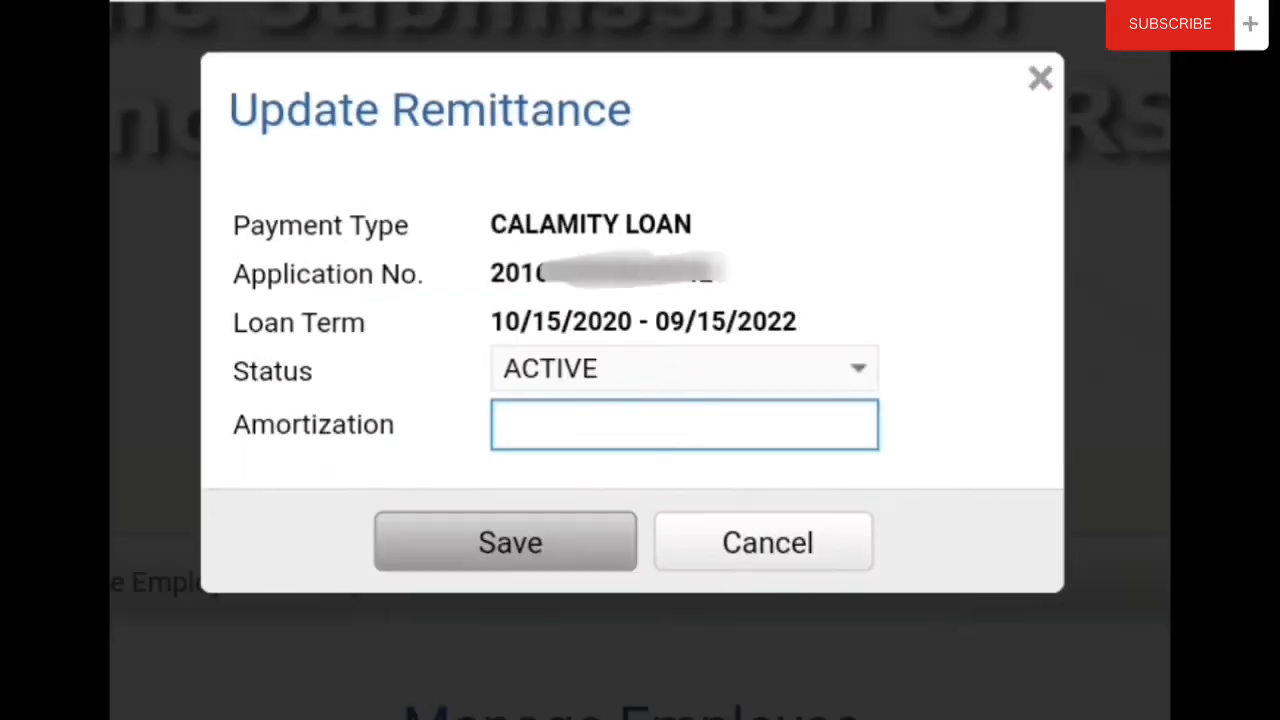
{"action": "type", "text": "500"}
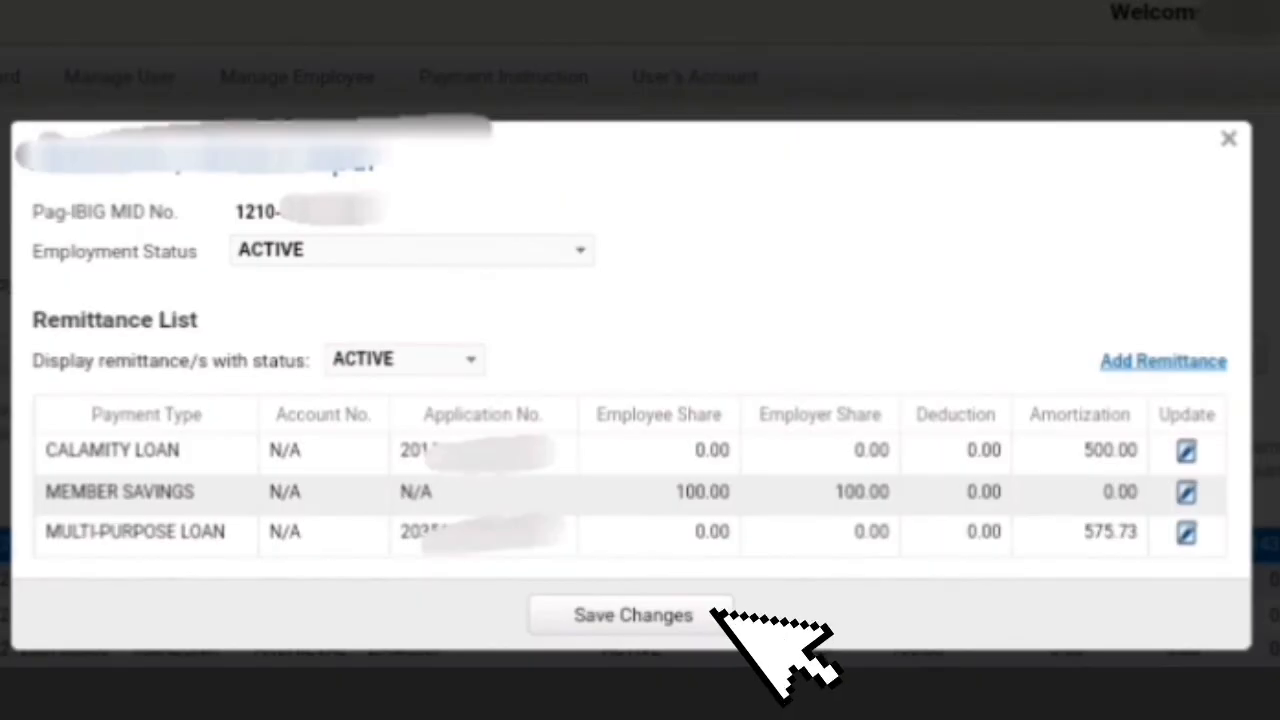
{"action": "left_click", "coordinate": [712, 611]}
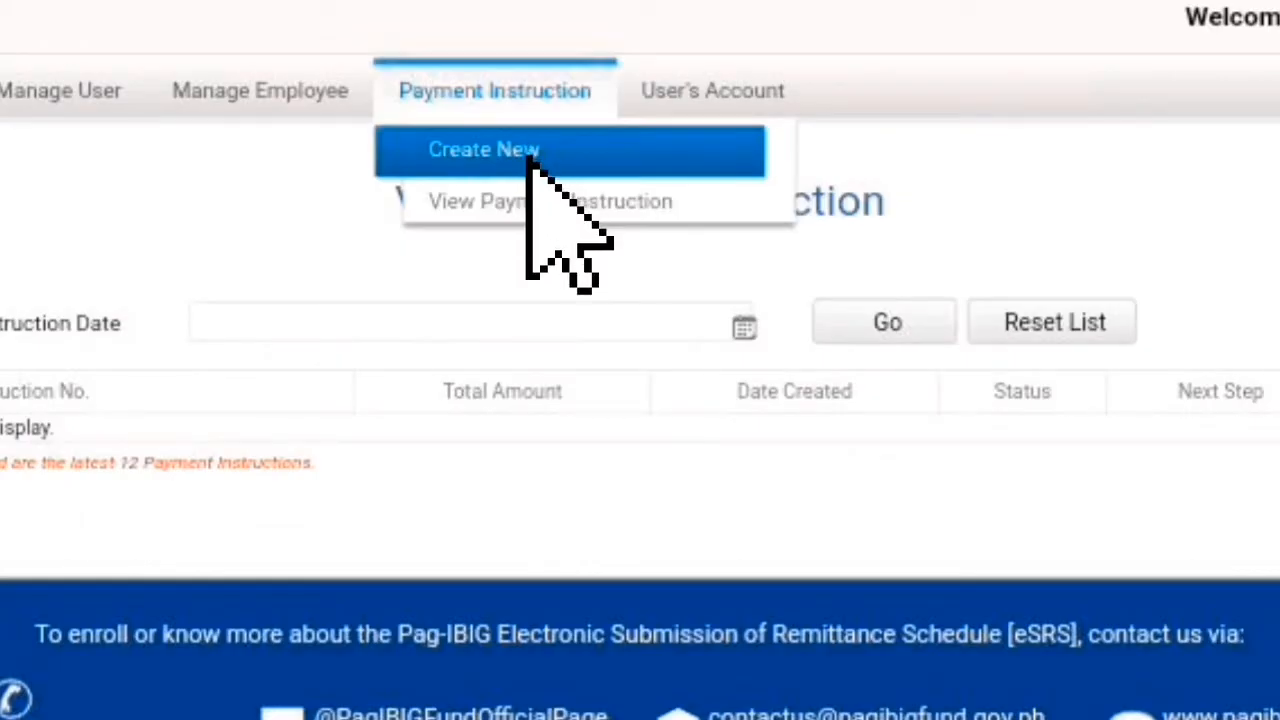
Create a new payment instruction for Member Savings covering October 2021 to October 2021.
{"action": "left_click", "coordinate": [484, 149]}
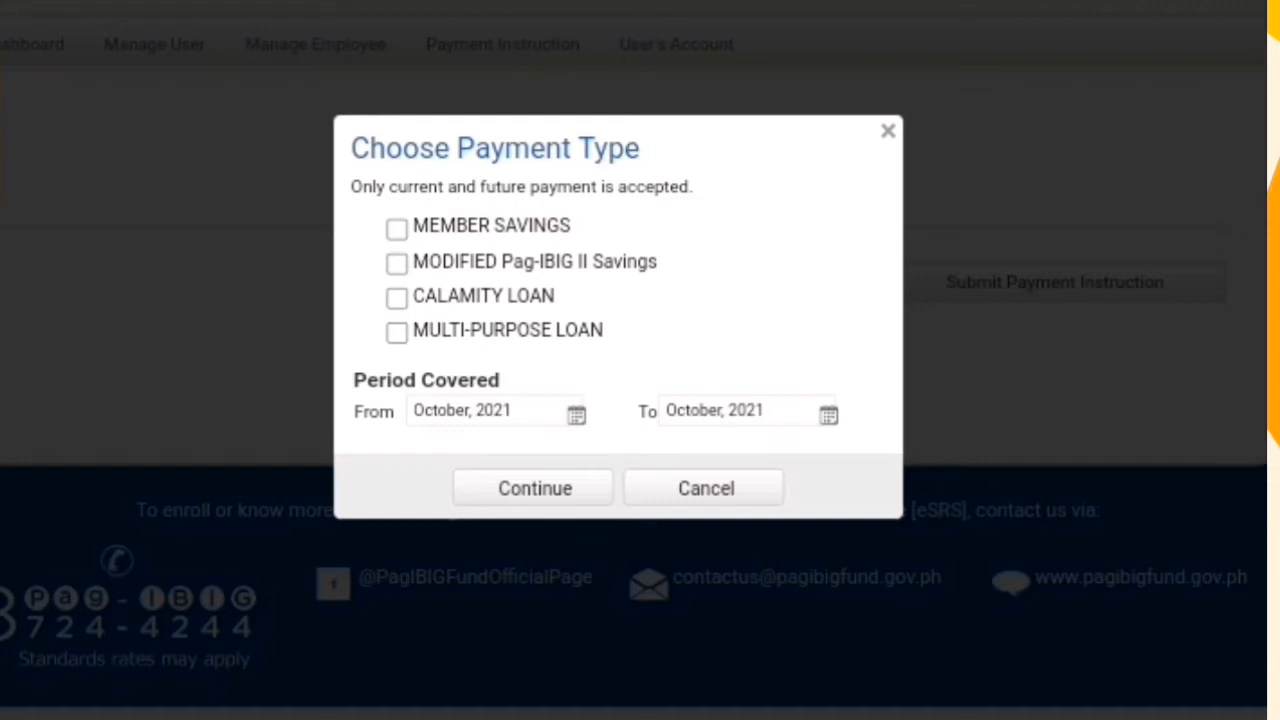
{"action": "left_click", "coordinate": [397, 230]}
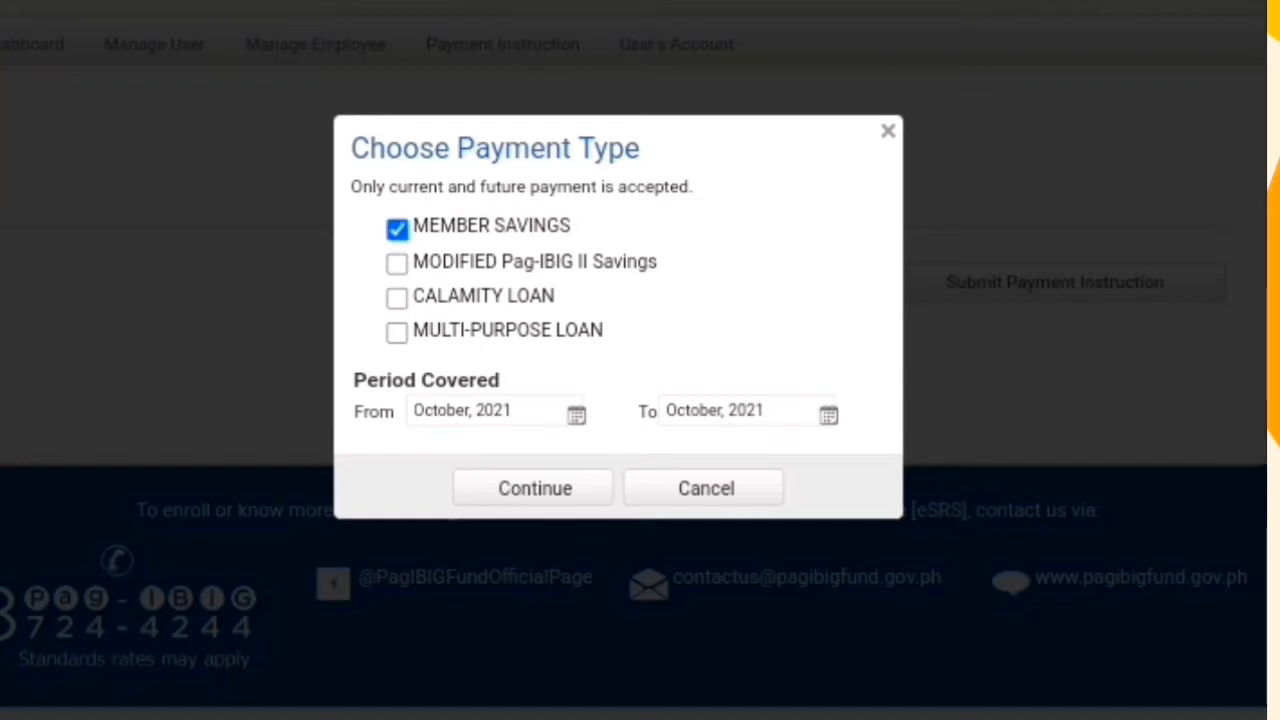
{"action": "left_click", "coordinate": [576, 414]}
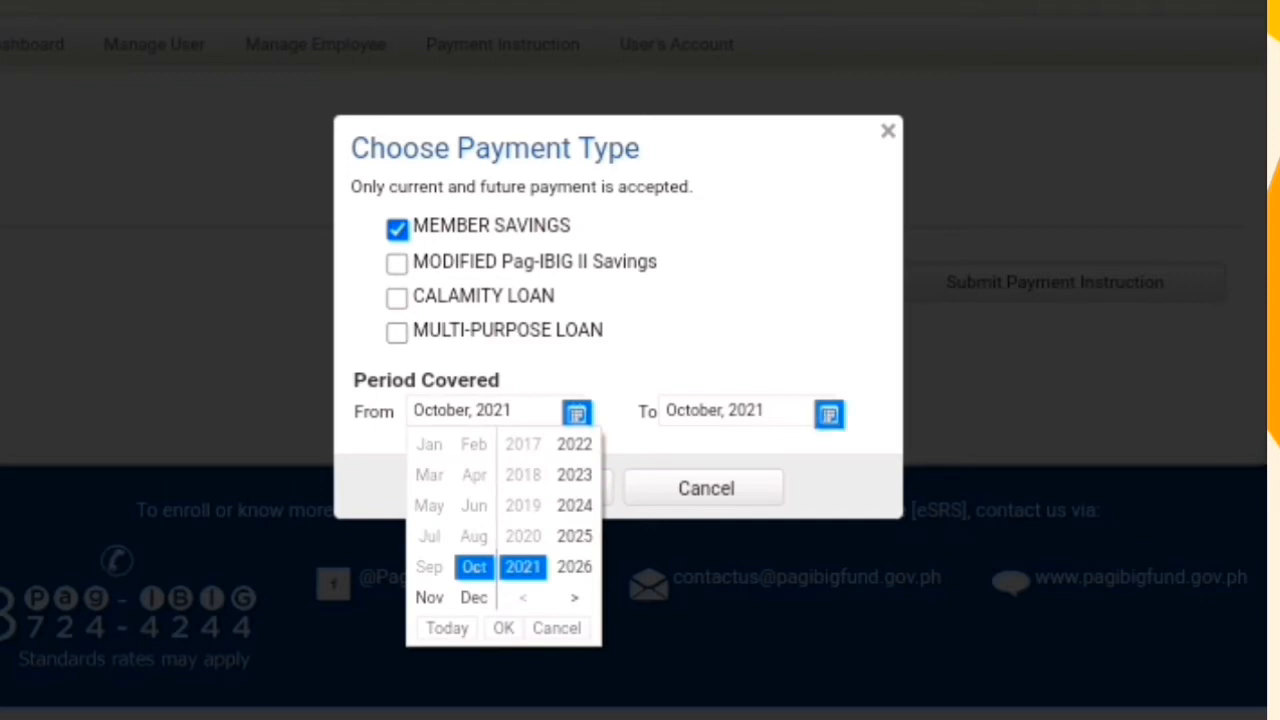
{"action": "left_click", "coordinate": [828, 414]}
{"action": "left_click", "coordinate": [757, 628]}
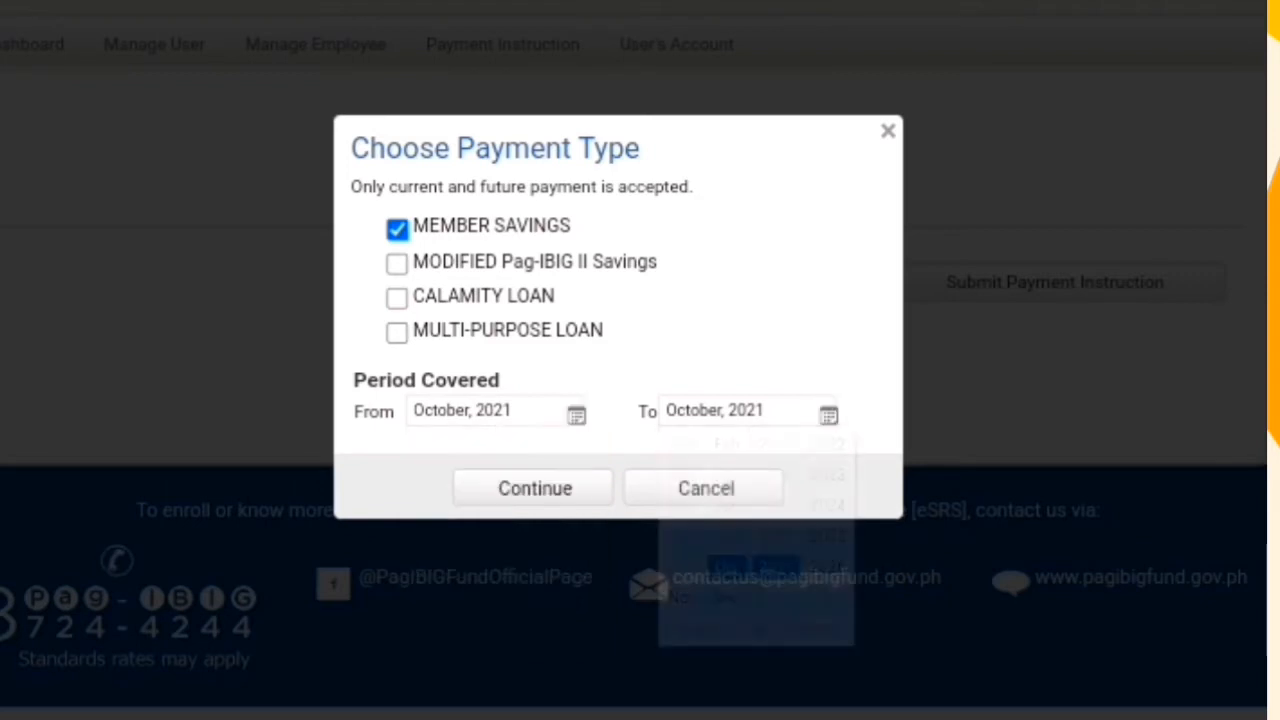
{"action": "left_click", "coordinate": [534, 488]}
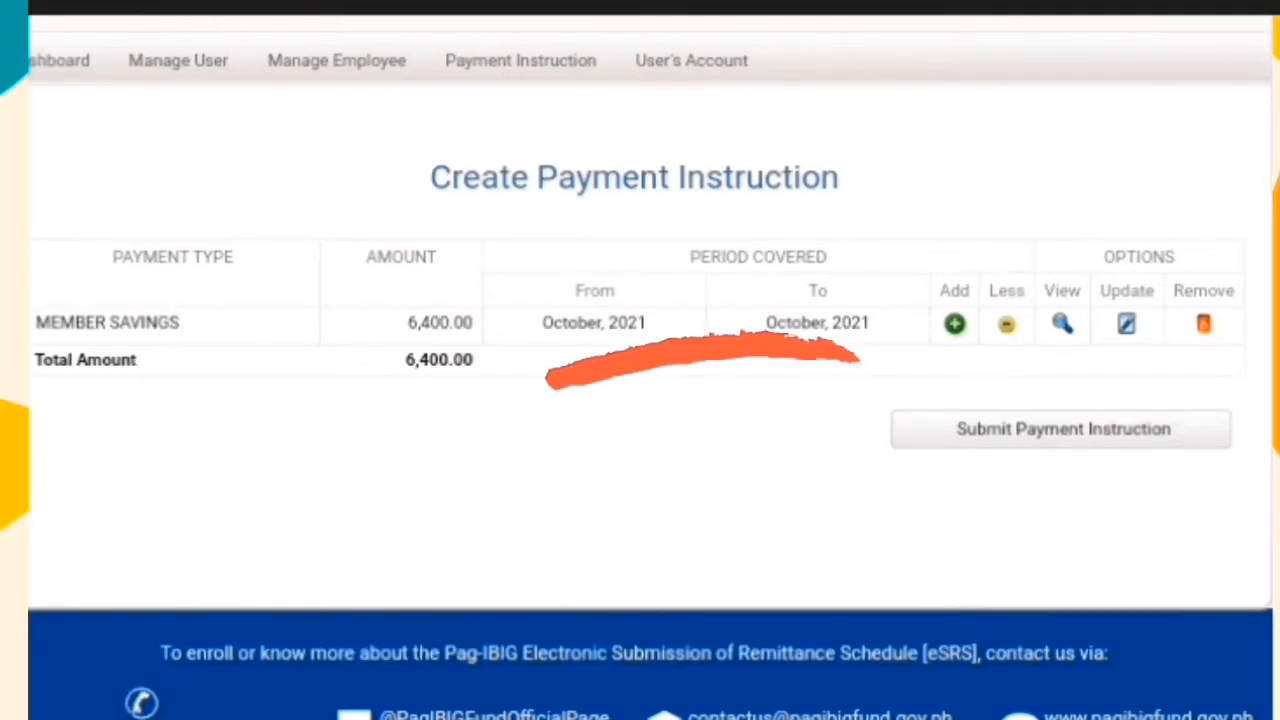
Add November 2021 to the Member Savings period covered, including the preselected employees.
{"action": "left_click", "coordinate": [955, 323]}
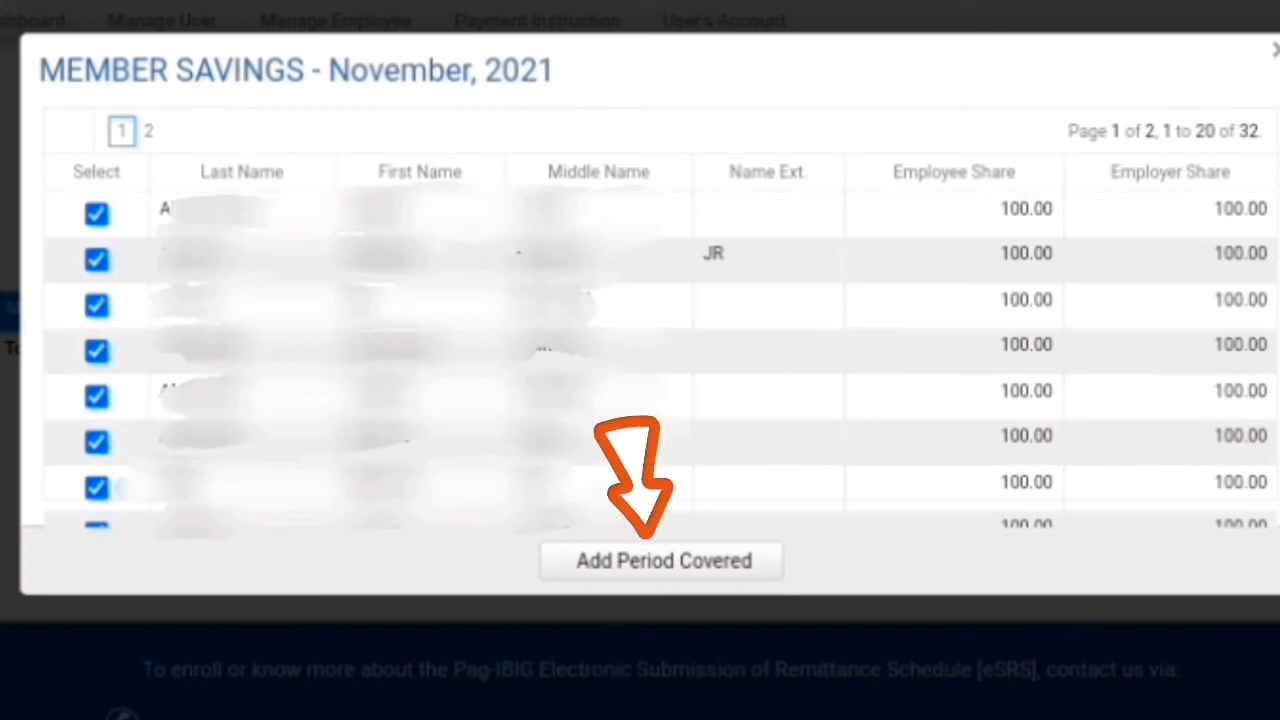
{"action": "left_click", "coordinate": [663, 561]}
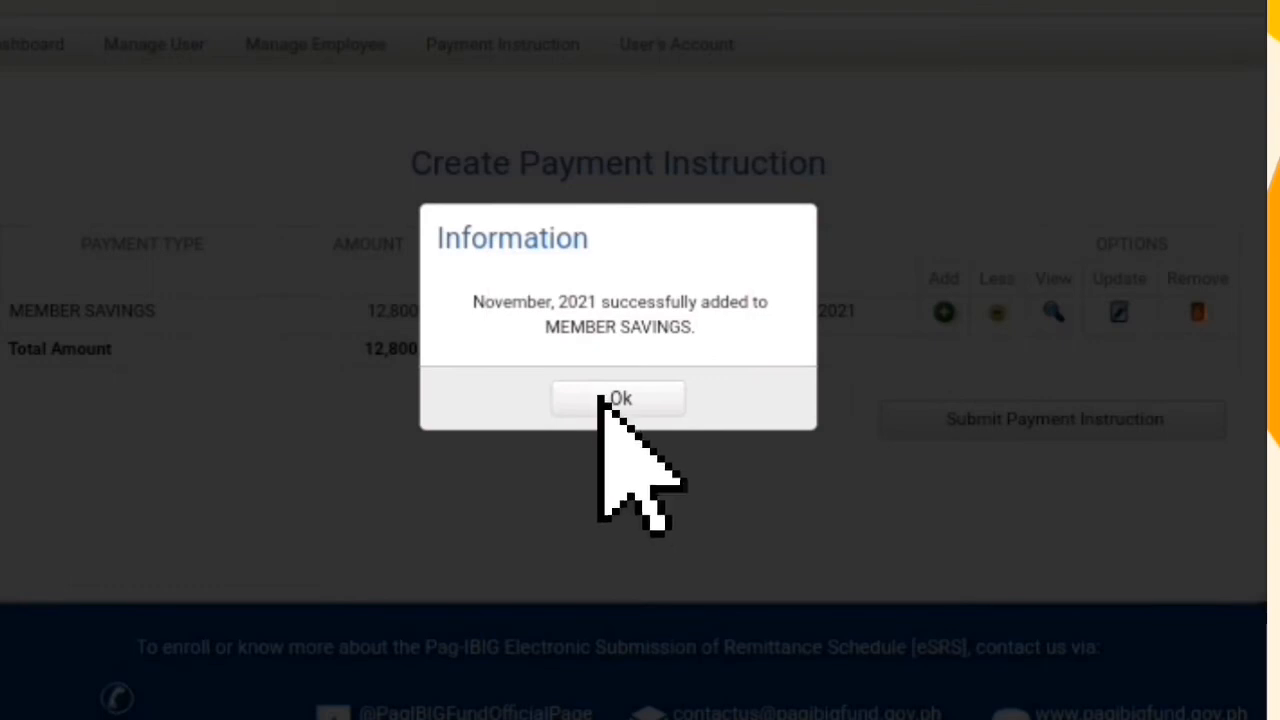
{"action": "left_click", "coordinate": [612, 399]}
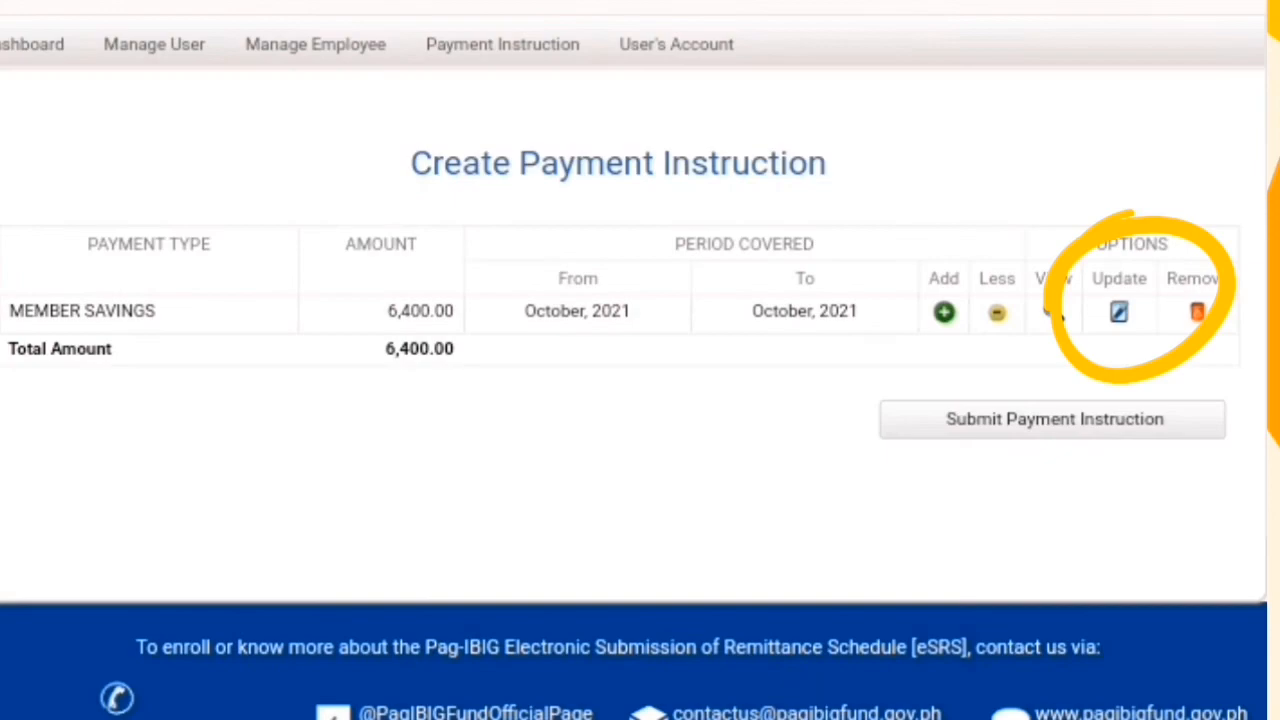
Look at the update remittance list for Member Savings and close it.
{"action": "left_click", "coordinate": [1118, 313]}
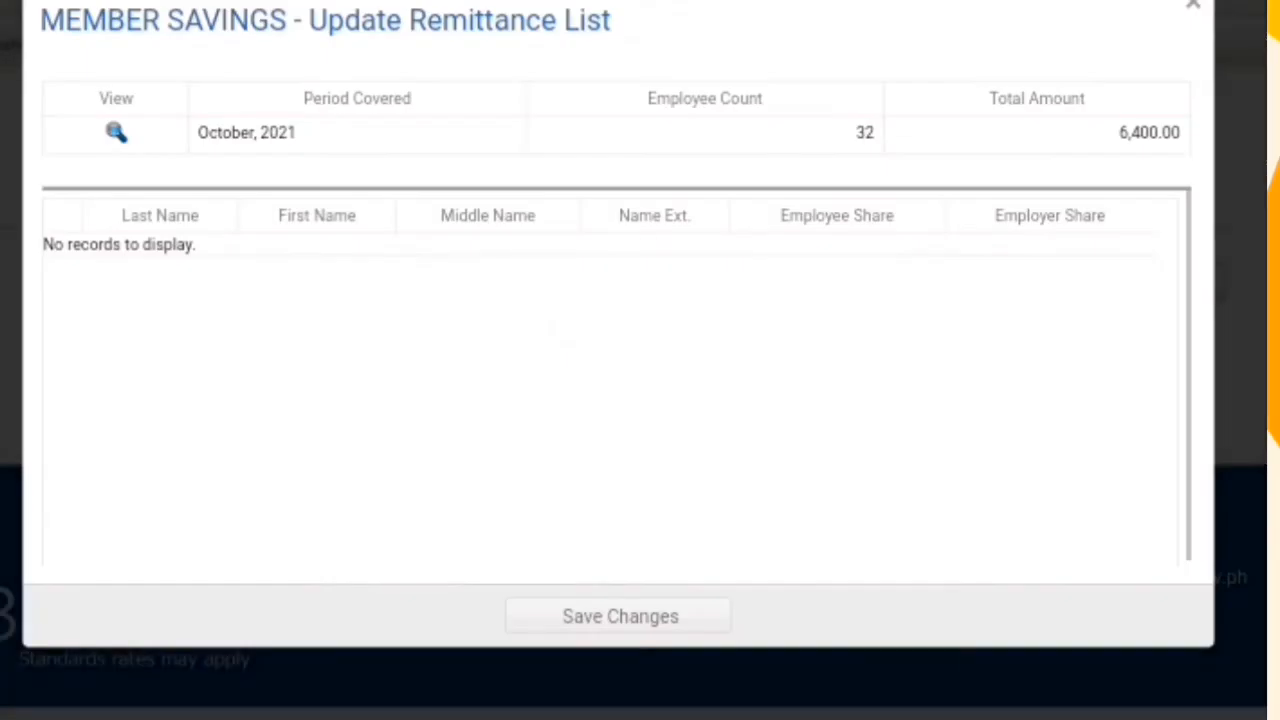
{"action": "left_click", "coordinate": [1193, 5]}
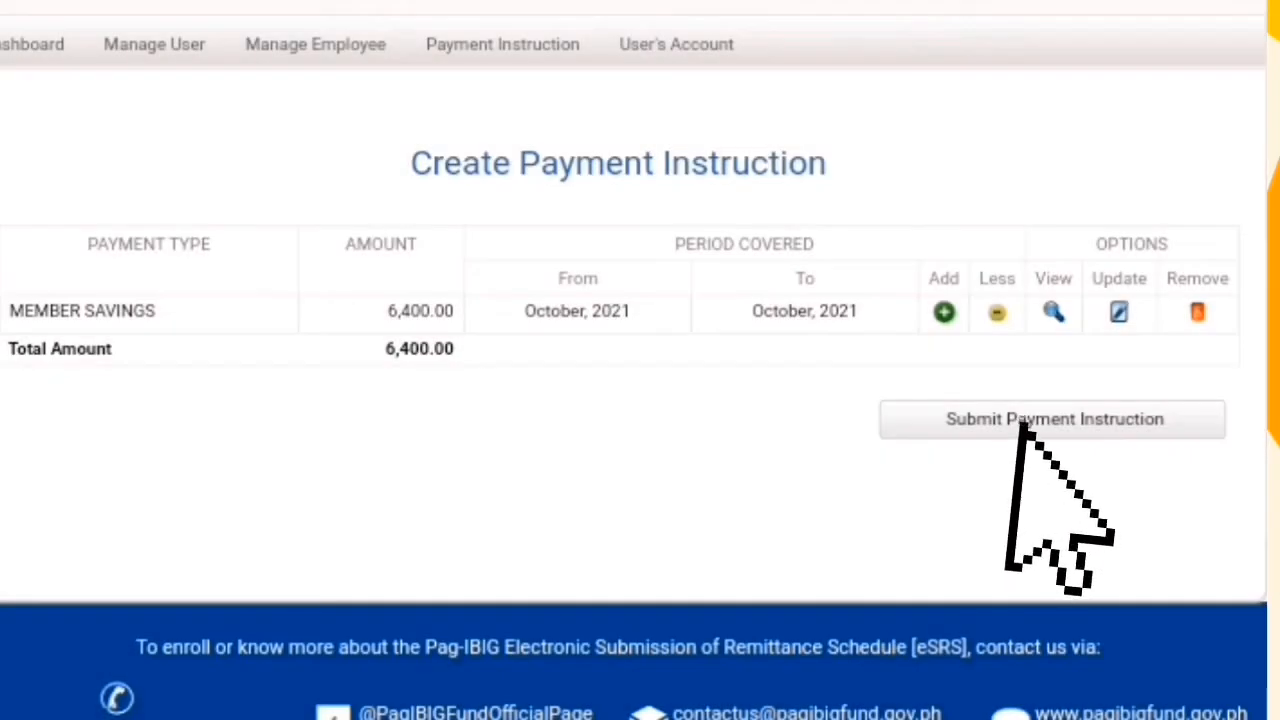
Submit the Member Savings payment instruction, confirming its entries as correct, and view the created instruction's record list.
{"action": "left_click", "coordinate": [1024, 424]}
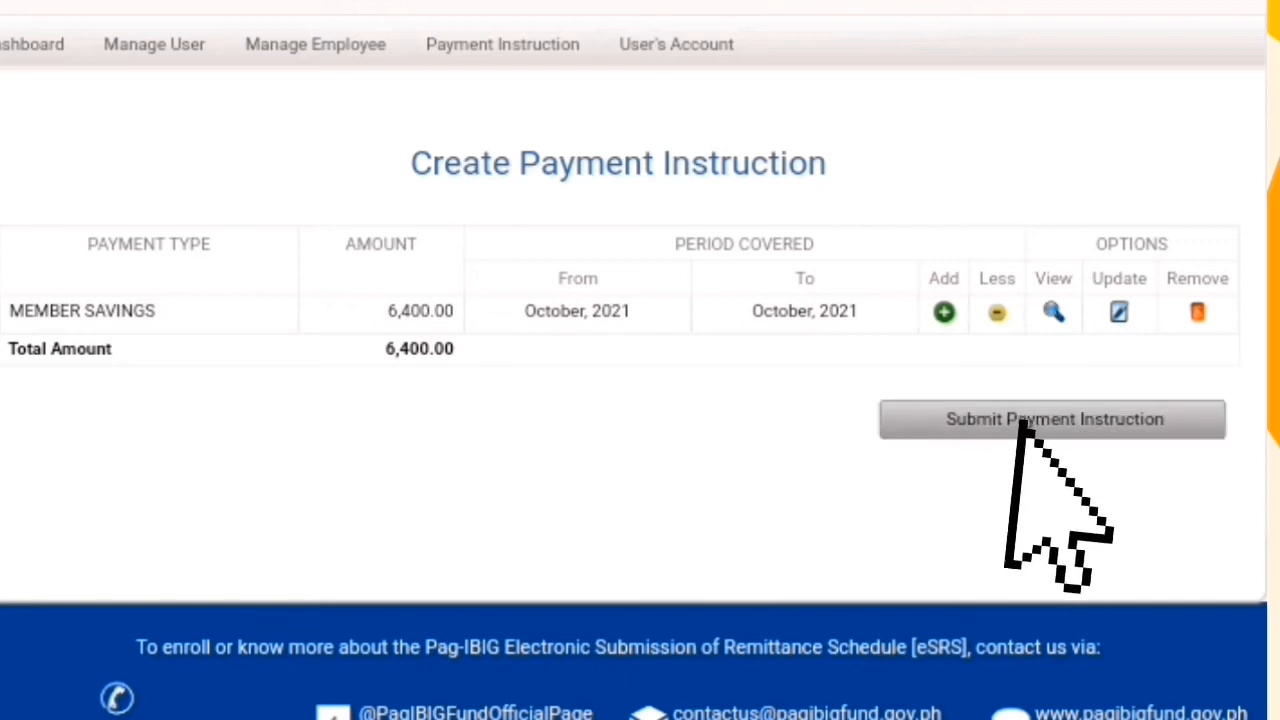
{"action": "left_click", "coordinate": [561, 398]}
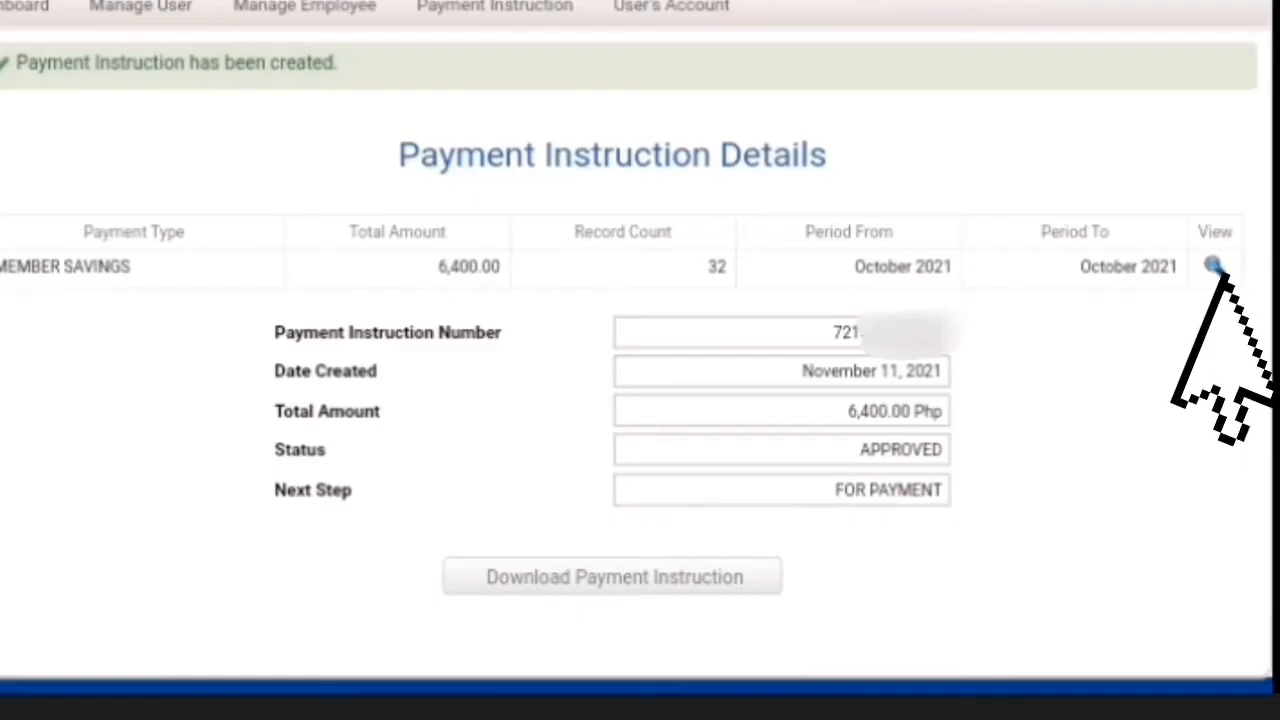
{"action": "left_click", "coordinate": [1215, 268]}
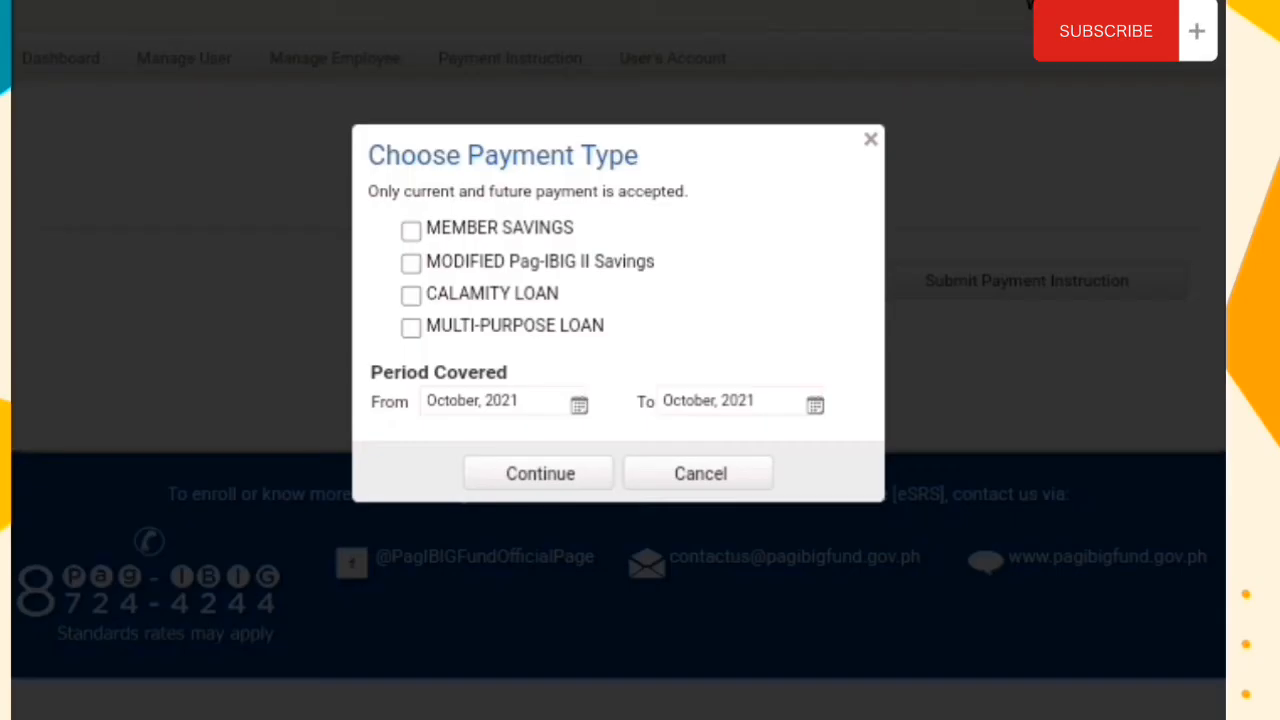
Create a payment instruction for Calamity Loan covering October 2021 to October 2021.
{"action": "left_click", "coordinate": [411, 295]}
{"action": "left_click", "coordinate": [539, 473]}
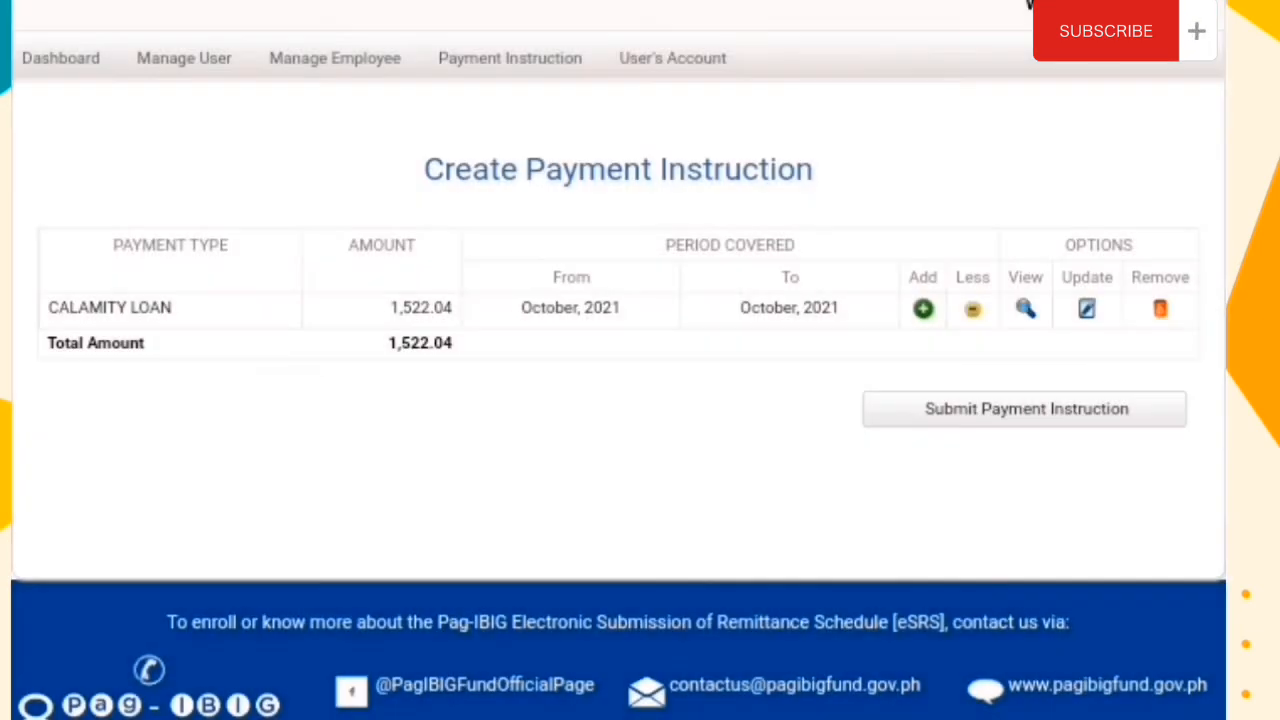
Add November 2021 to the Calamity Loan period covered.
{"action": "left_click", "coordinate": [923, 308]}
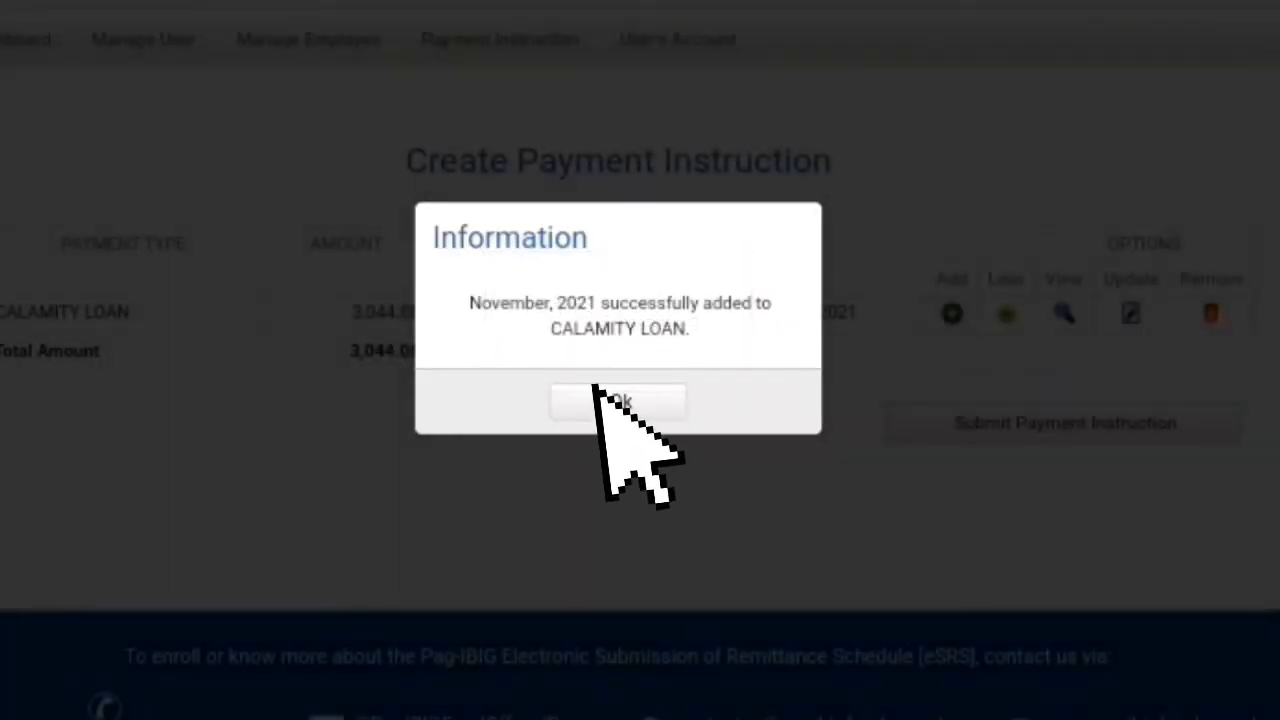
{"action": "left_click", "coordinate": [604, 399]}
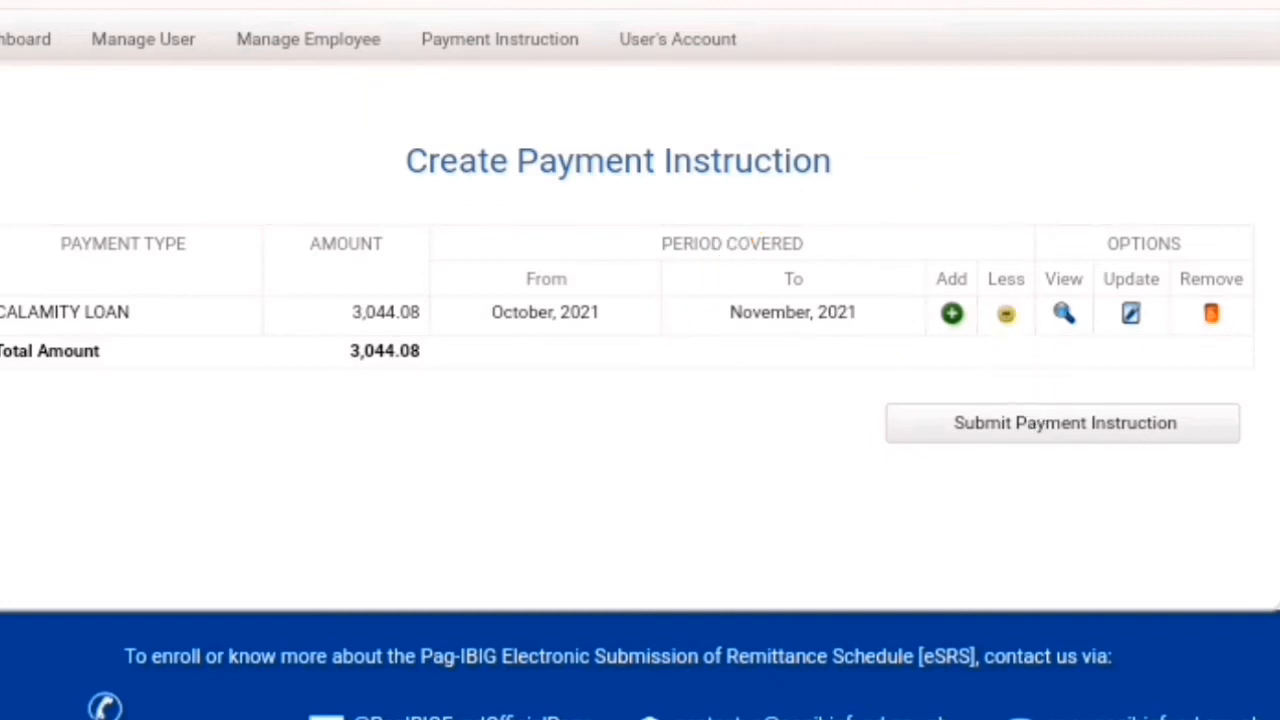
Remove the November 2021 remittance listing from the Calamity Loan payment instruction.
{"action": "left_click", "coordinate": [1006, 314]}
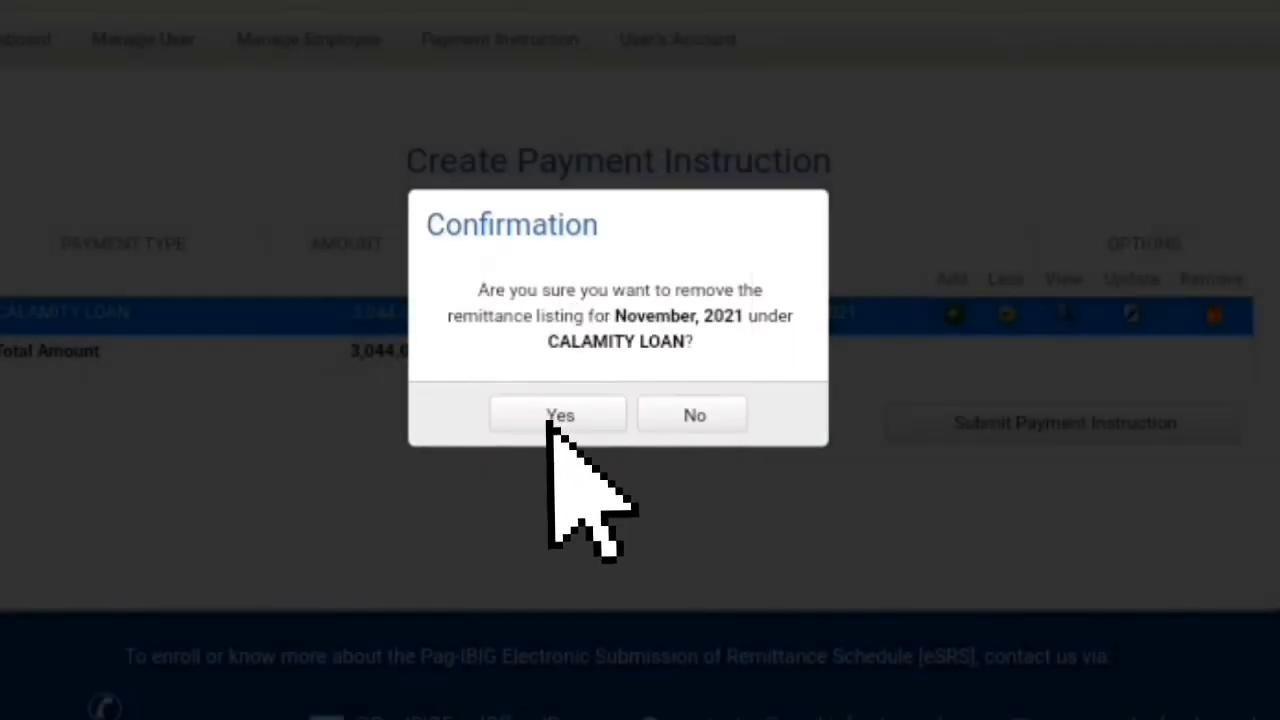
{"action": "left_click", "coordinate": [545, 415]}
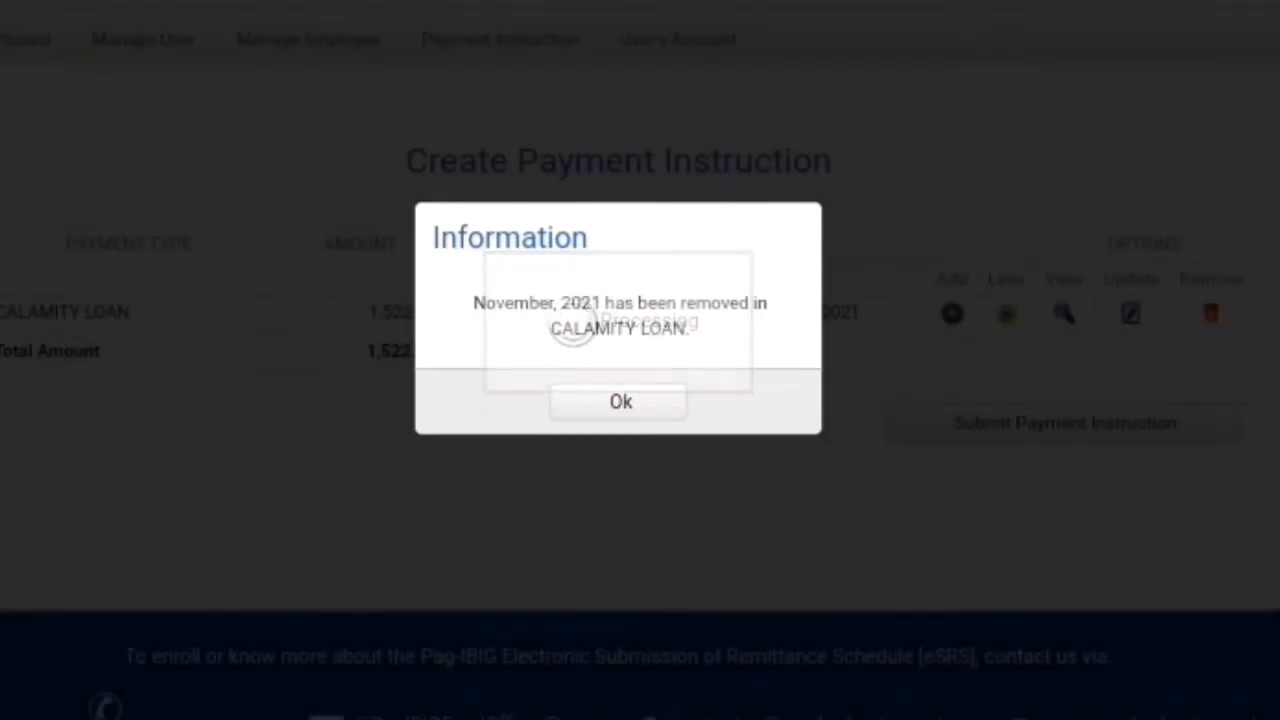
{"action": "left_click", "coordinate": [597, 400]}
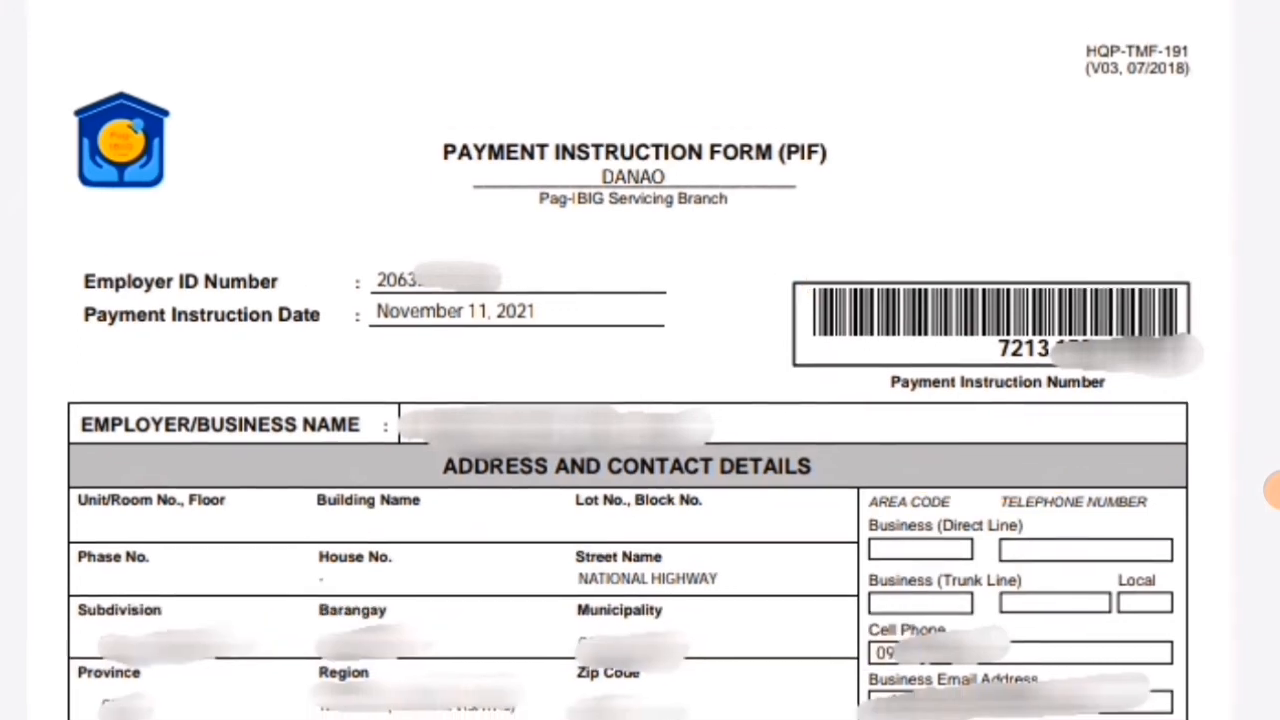
Examine the Calamity Loan Payment Instruction Form, including the employer details, payment type, period covered, amount due, reminders and payment slip.
{"action": "scroll", "coordinate": [630, 400], "scroll_direction": "down", "scroll_amount": 1}
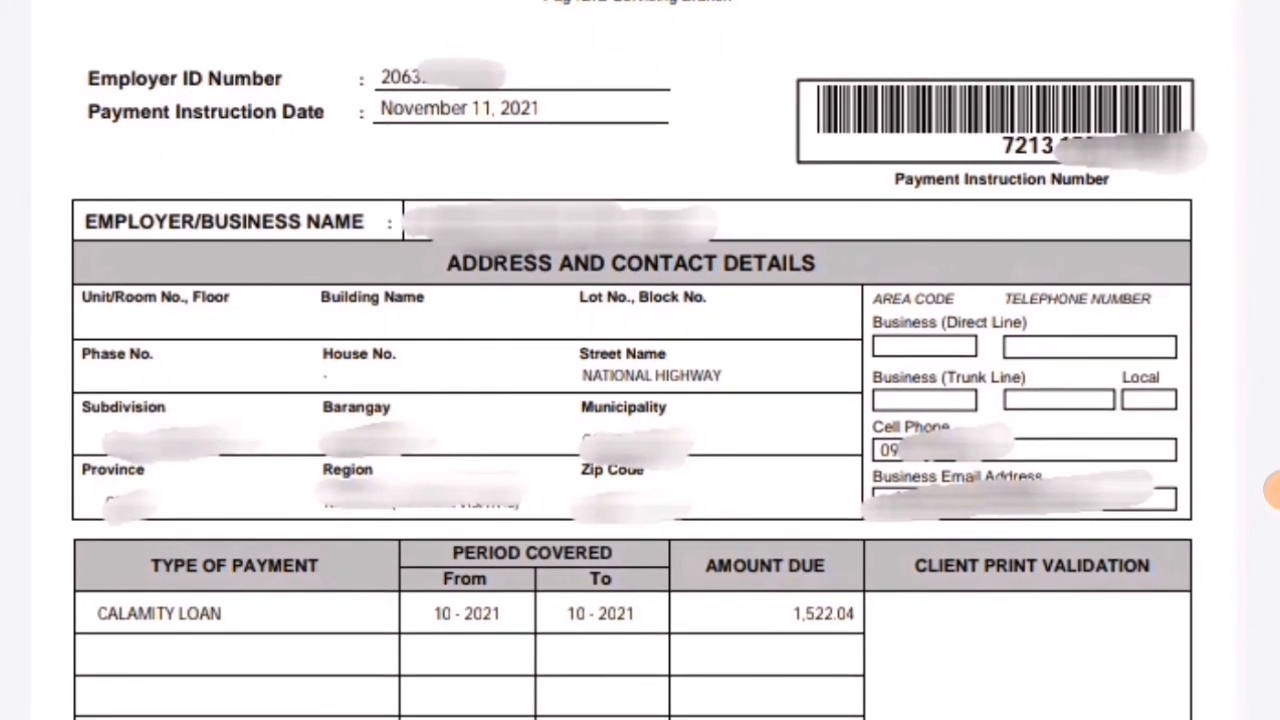
{"action": "scroll", "coordinate": [630, 400], "scroll_direction": "down", "scroll_amount": 2}
{"action": "scroll", "coordinate": [620, 400], "scroll_direction": "down", "scroll_amount": 1}
{"action": "scroll", "coordinate": [620, 400], "scroll_direction": "down", "scroll_amount": 3}
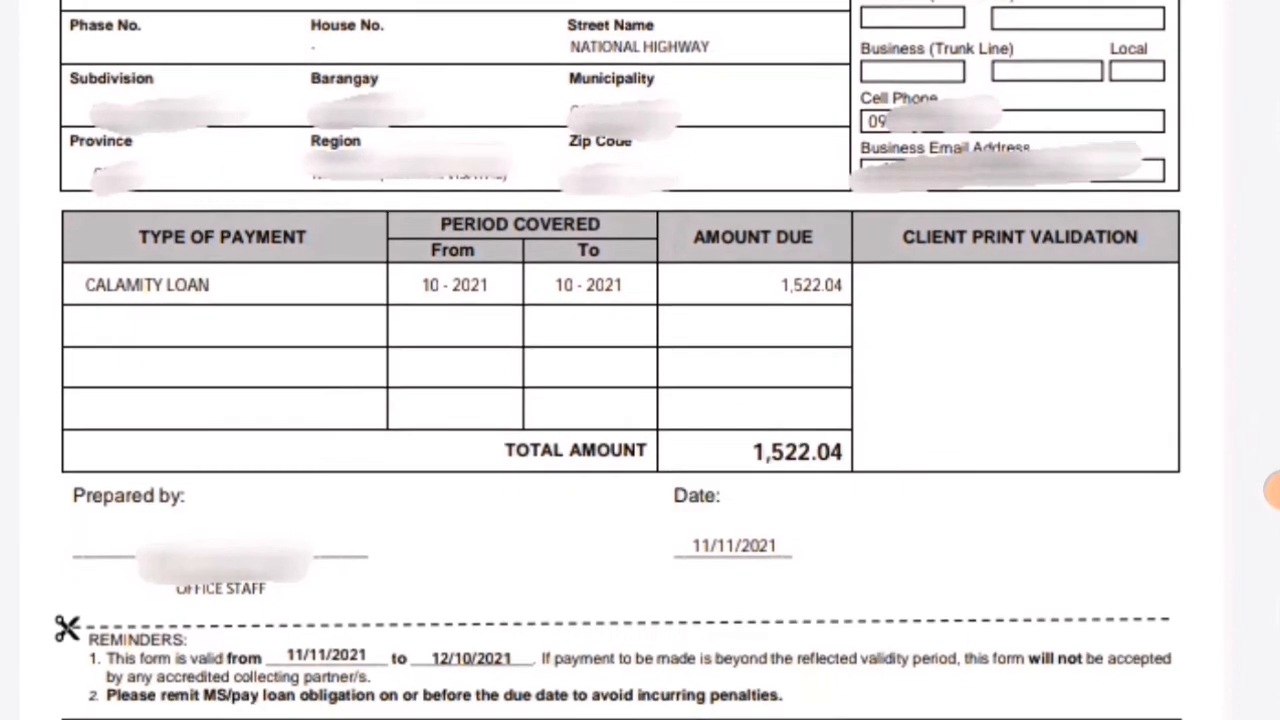
{"action": "scroll", "coordinate": [620, 400], "scroll_direction": "down", "scroll_amount": 3}
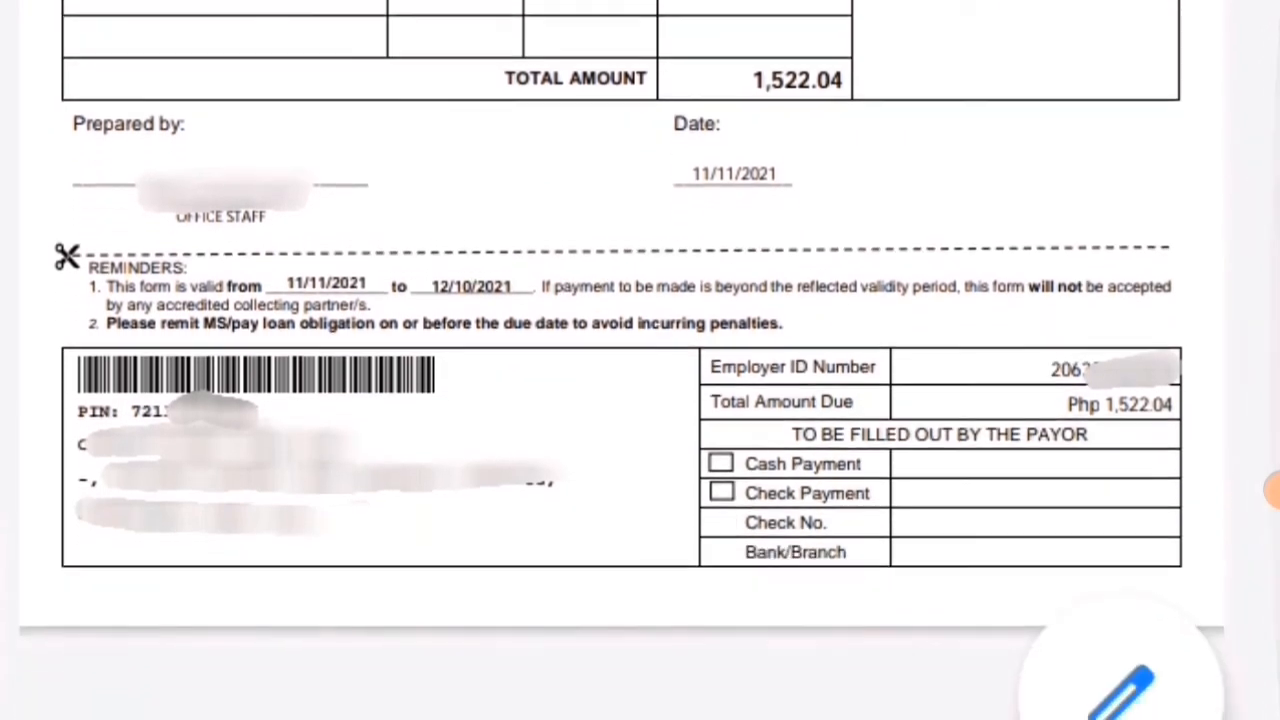
{"action": "scroll", "coordinate": [620, 400], "scroll_direction": "up", "scroll_amount": 2}
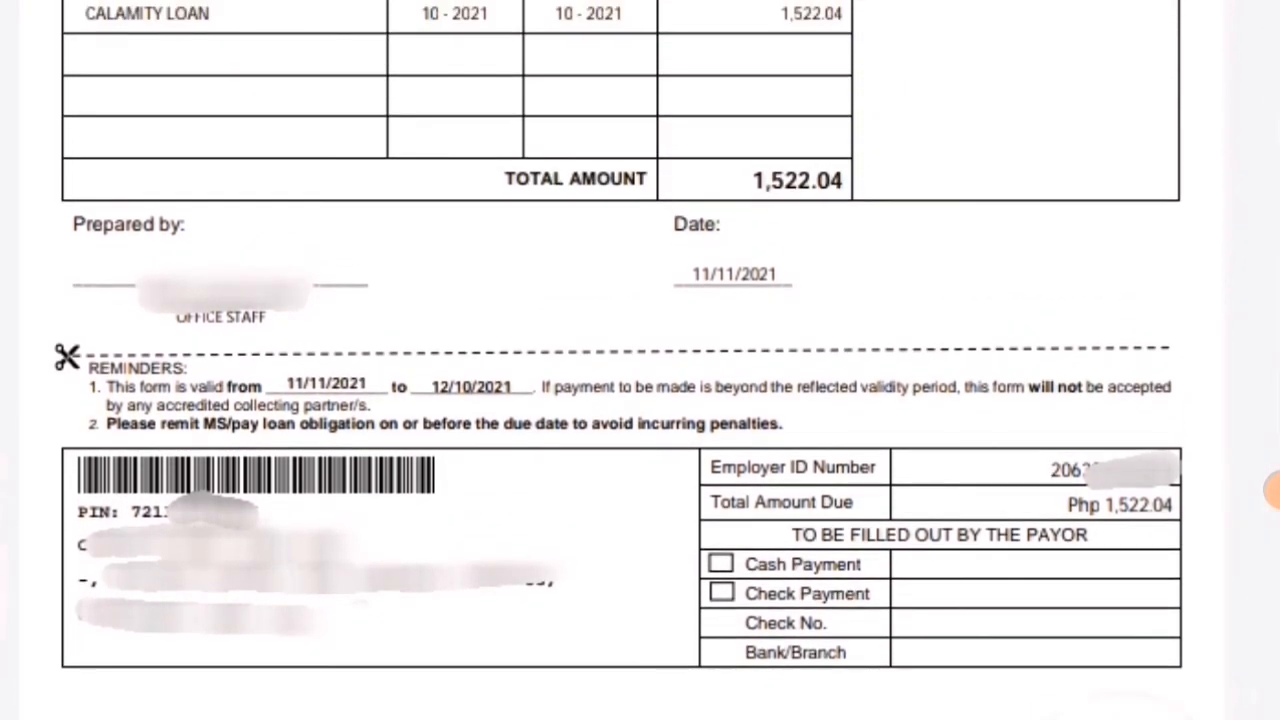
{"action": "scroll", "coordinate": [620, 400], "scroll_direction": "up", "scroll_amount": 4}
{"action": "scroll", "coordinate": [620, 400], "scroll_direction": "up", "scroll_amount": 3}
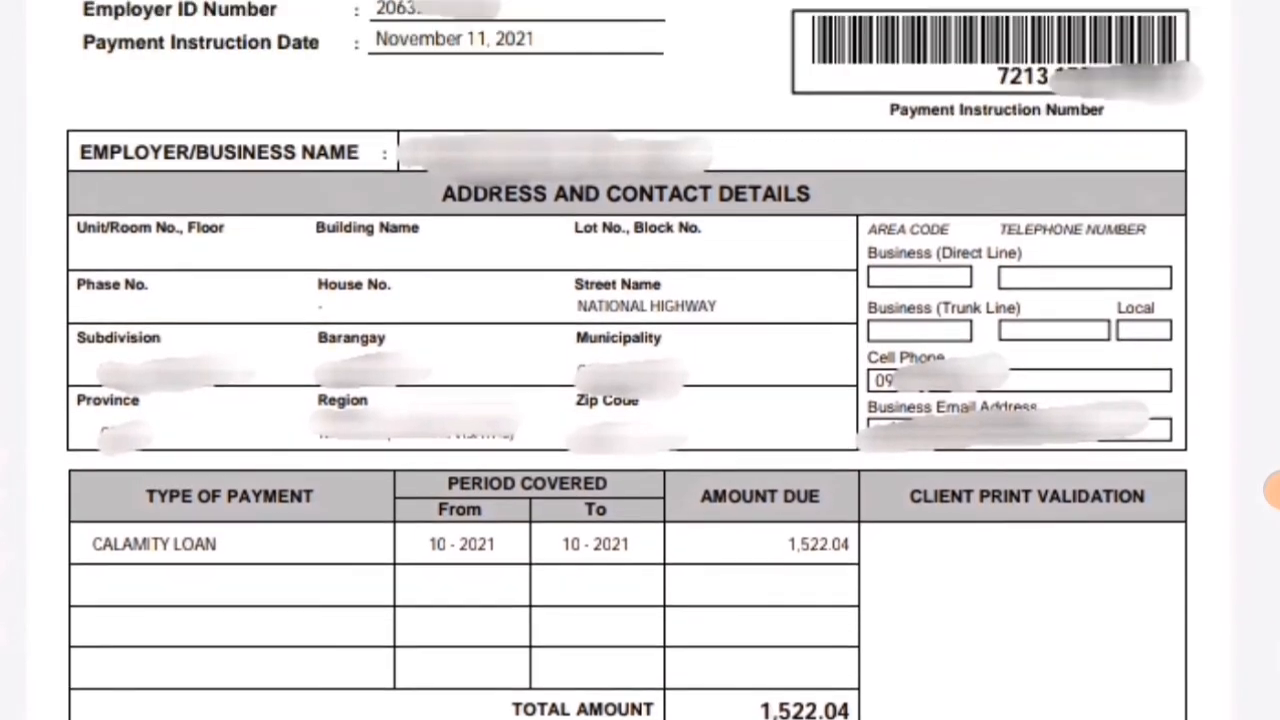
{"action": "scroll", "coordinate": [620, 400], "scroll_direction": "up", "scroll_amount": 2}
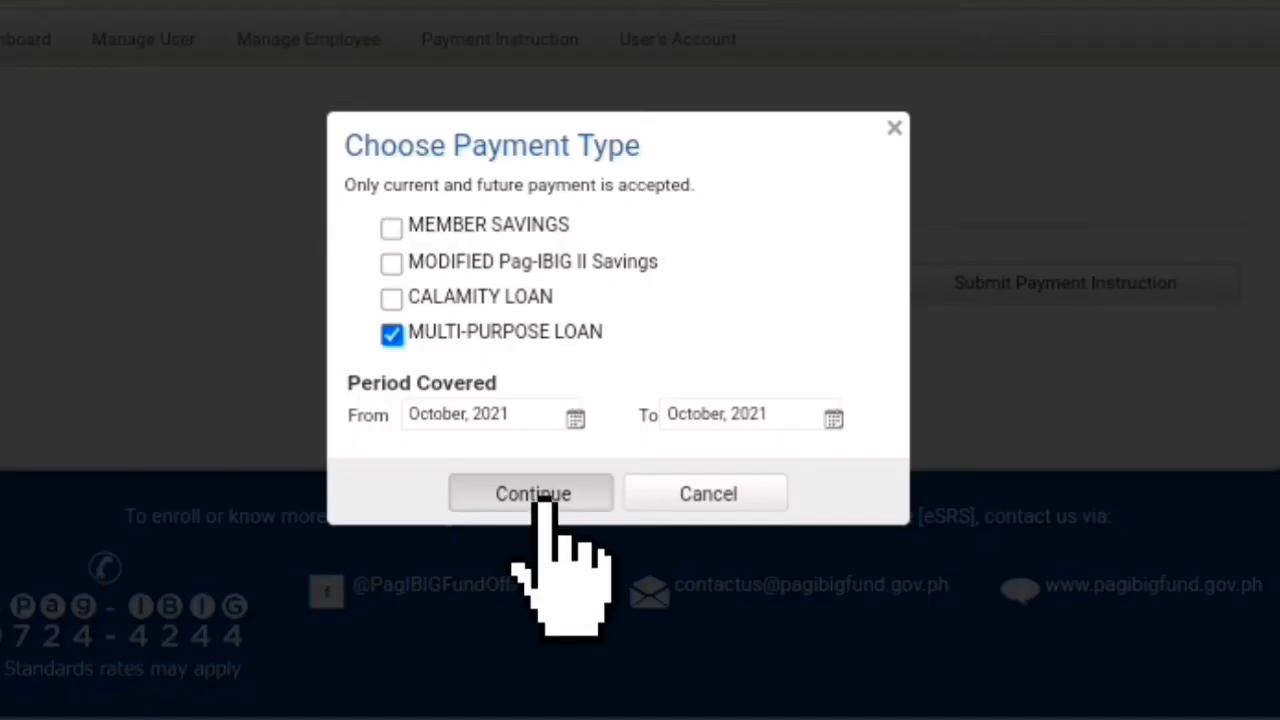
Create the Multi-Purpose Loan payment instruction for October 2021 and submit it, confirming the entries as correct.
{"action": "left_click", "coordinate": [546, 498]}
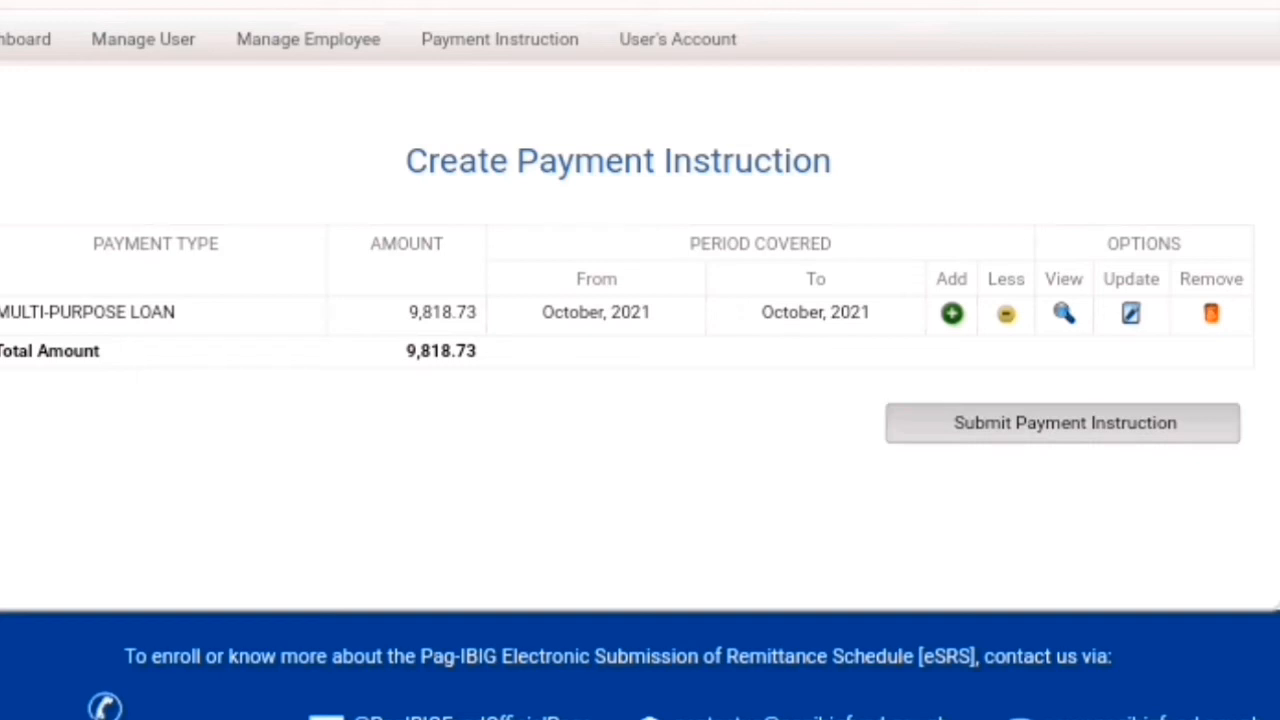
{"action": "left_click", "coordinate": [1045, 430]}
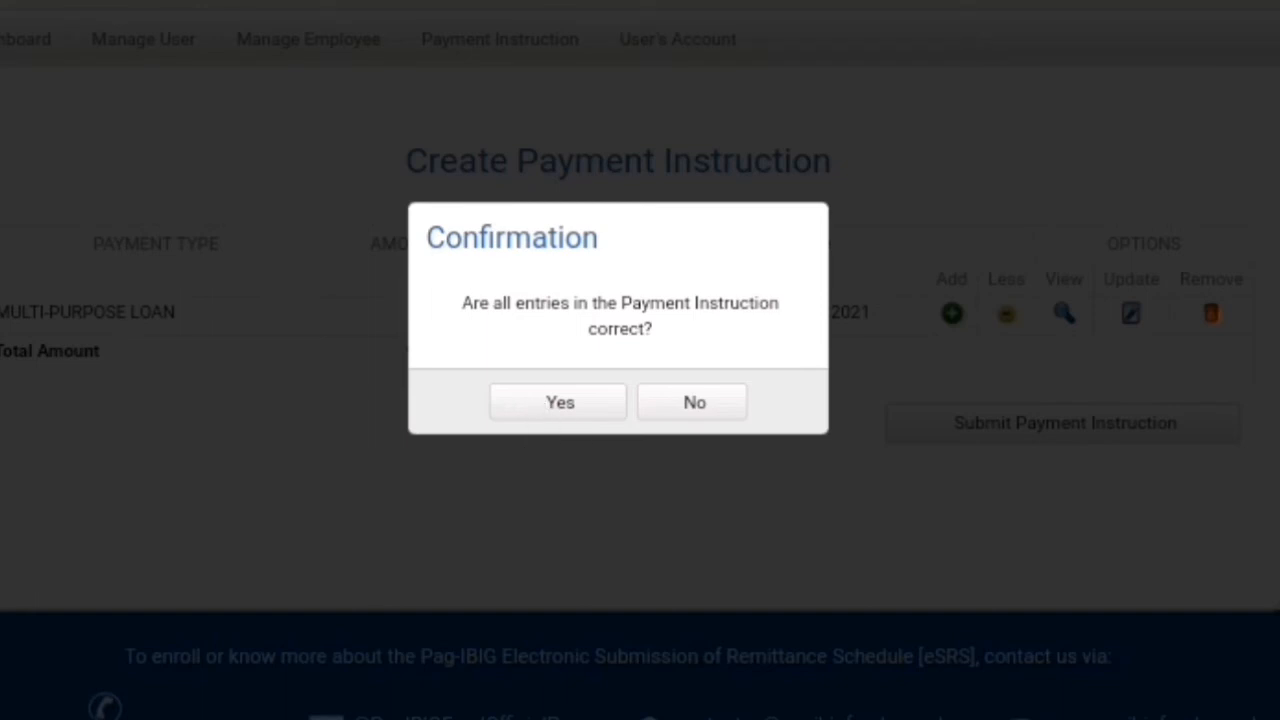
{"action": "left_click", "coordinate": [558, 402]}
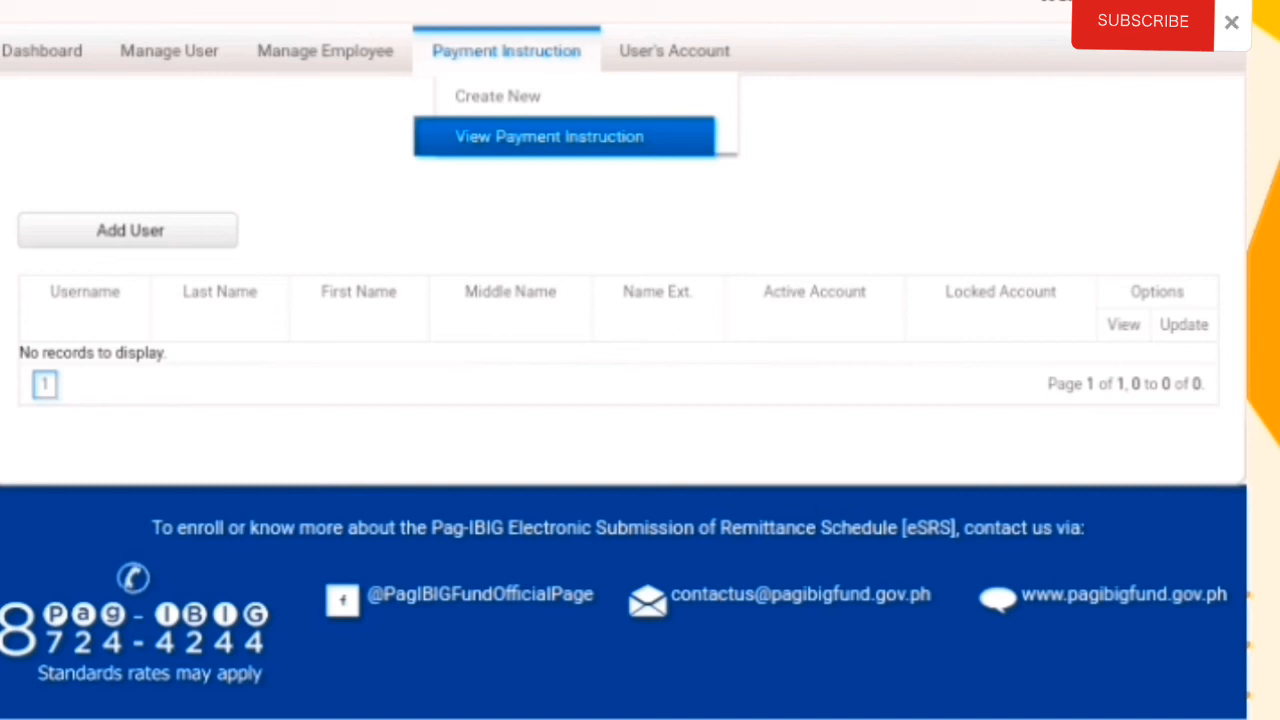
Search the existing payment instructions for those dated November 2021.
{"action": "left_click", "coordinate": [597, 140]}
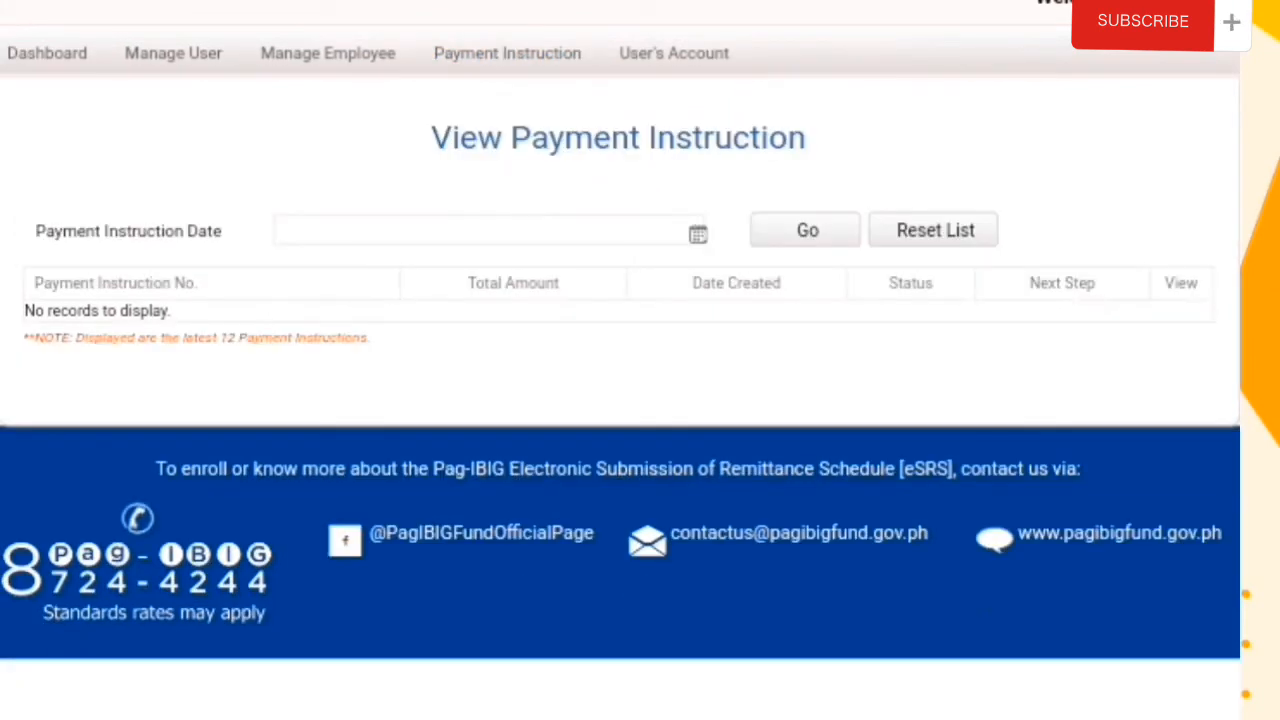
{"action": "left_click", "coordinate": [698, 234]}
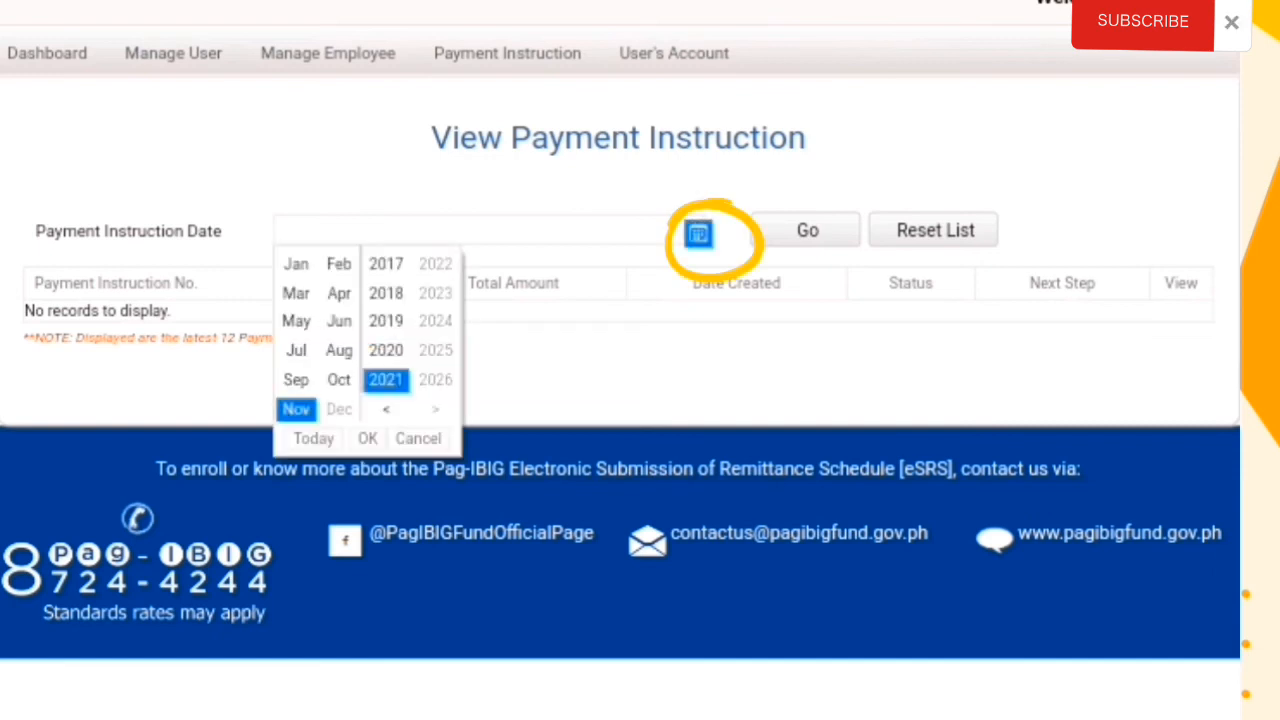
{"action": "left_click", "coordinate": [368, 439]}
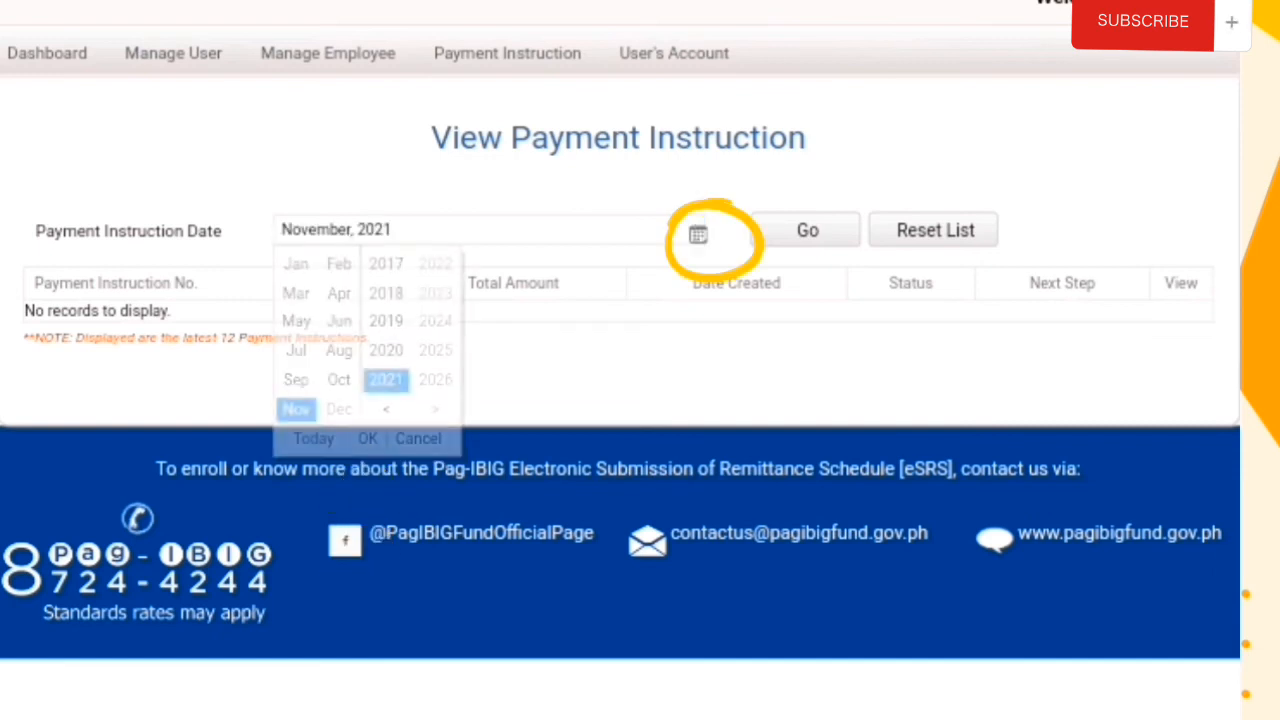
{"action": "left_click", "coordinate": [807, 230]}
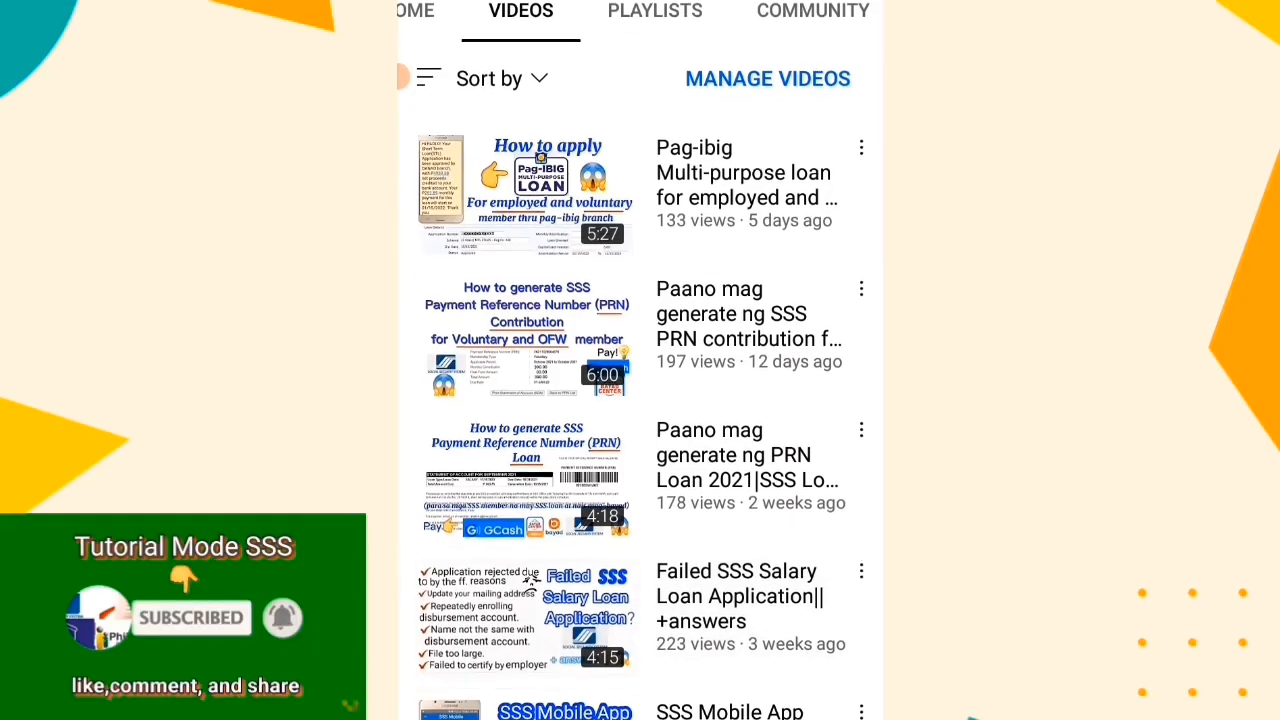
{"action": "scroll", "coordinate": [640, 400], "scroll_direction": "up", "scroll_amount": 1}
{"action": "scroll", "coordinate": [640, 400], "scroll_direction": "down", "scroll_amount": 2}
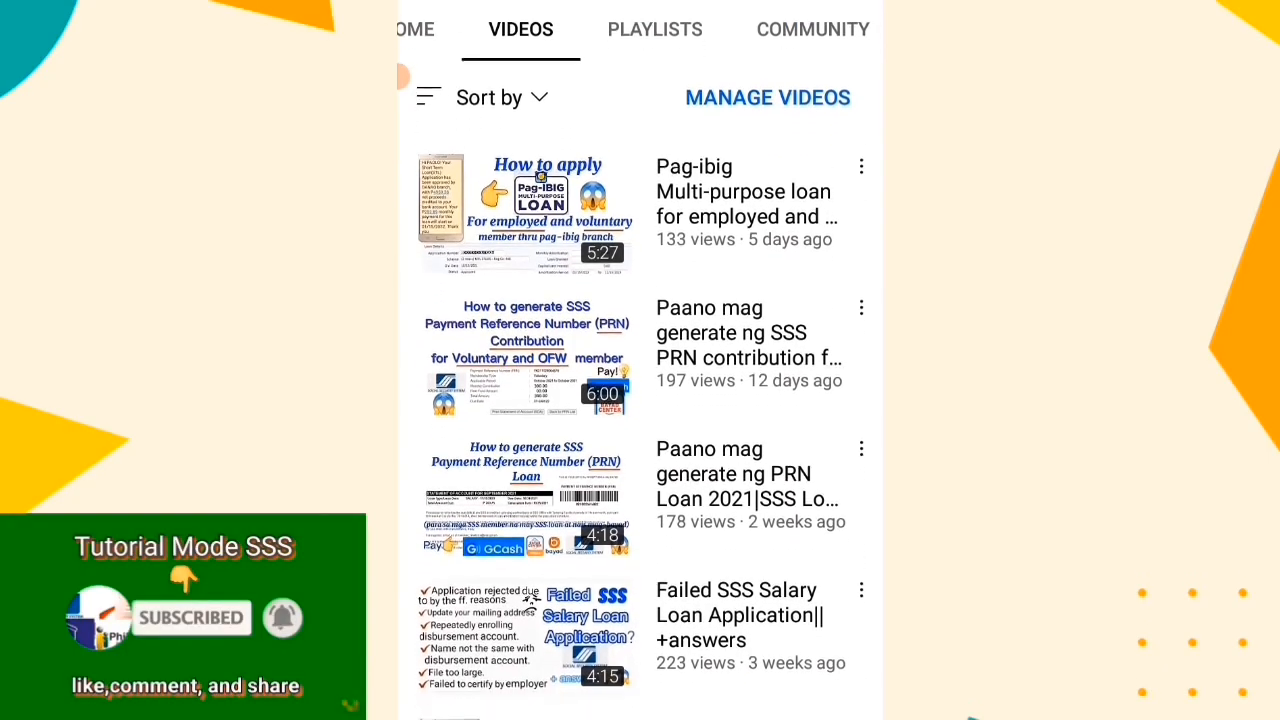
{"action": "scroll", "coordinate": [640, 400], "scroll_direction": "down", "scroll_amount": 5}
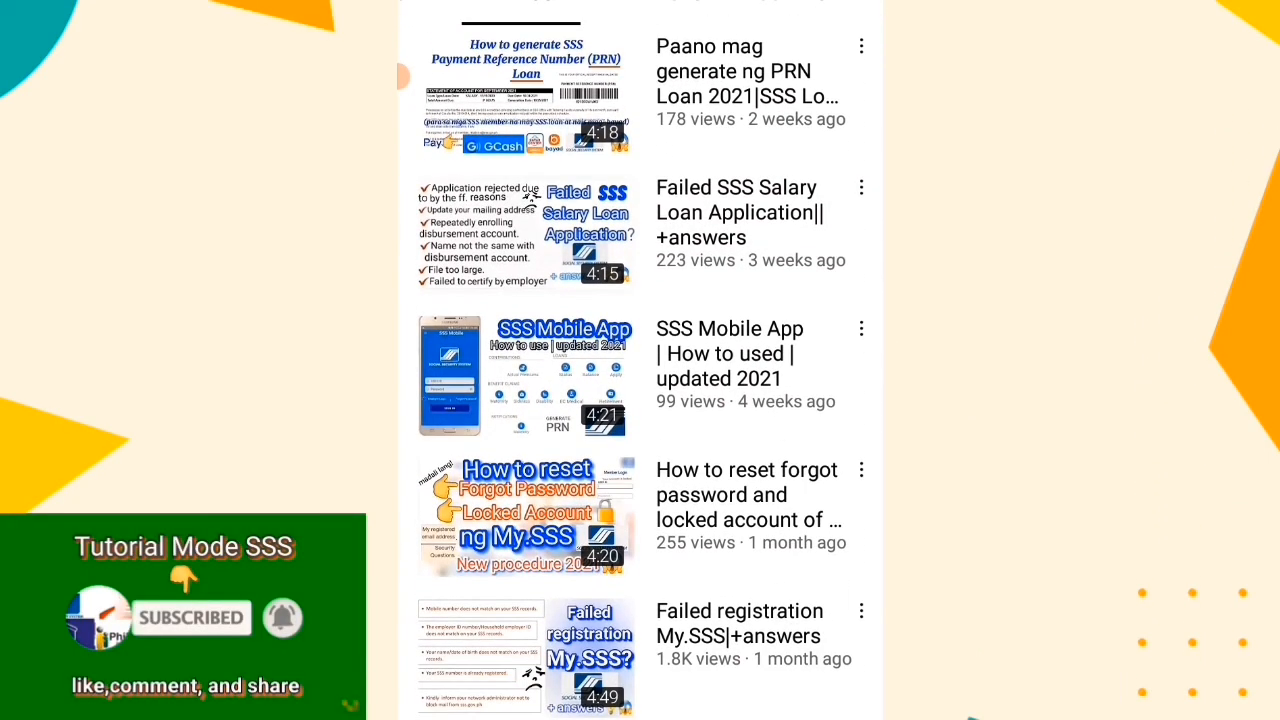
{"action": "scroll", "coordinate": [640, 400], "scroll_direction": "down", "scroll_amount": 5}
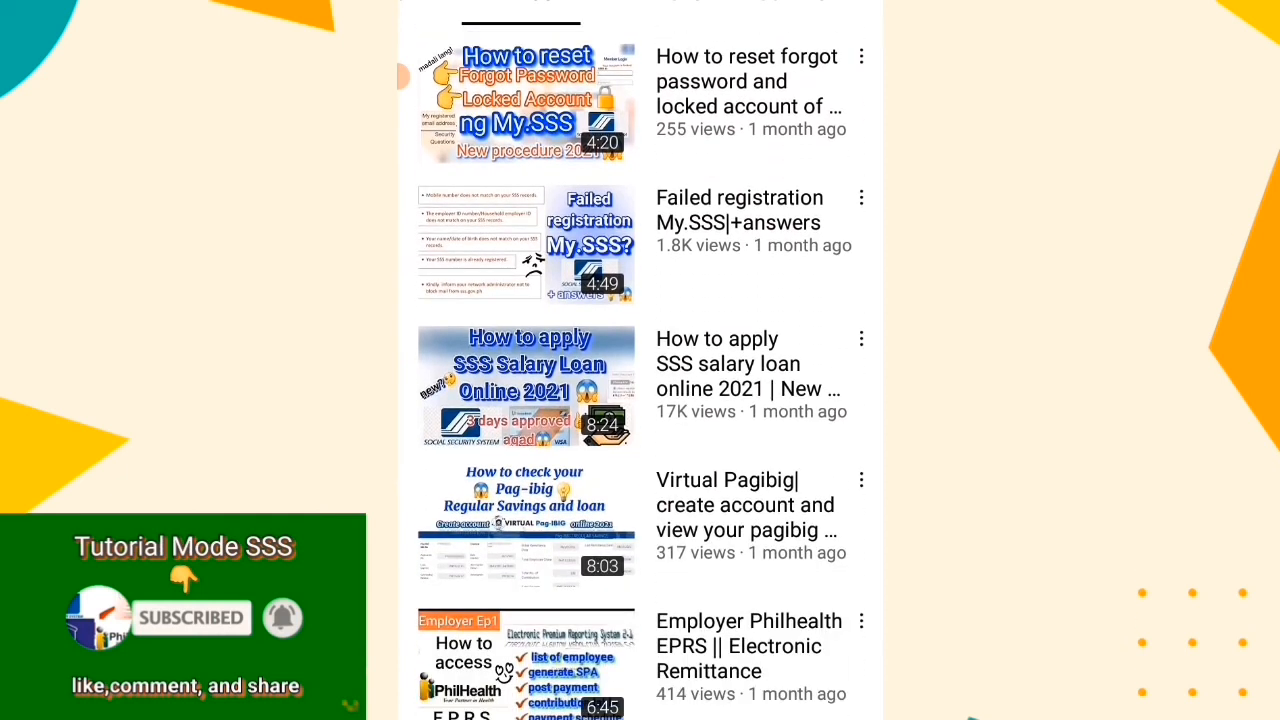
{"action": "scroll", "coordinate": [640, 400], "scroll_direction": "down", "scroll_amount": 2}
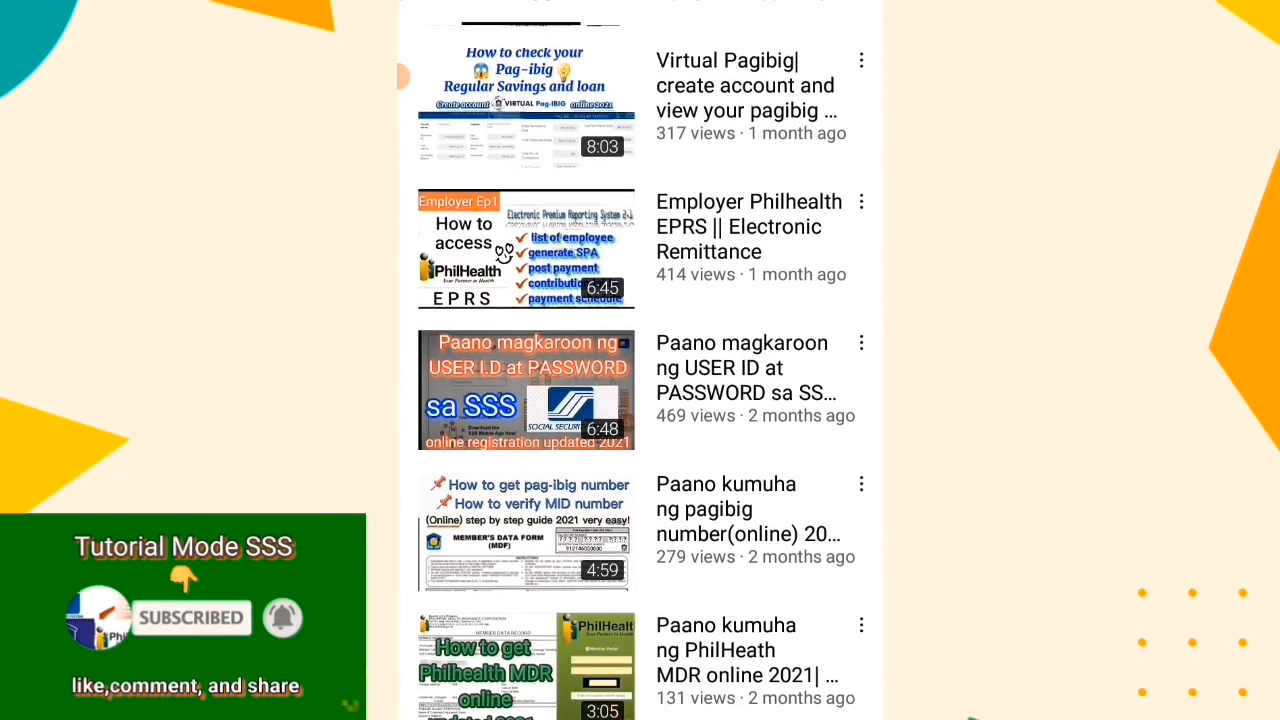
{"action": "scroll", "coordinate": [640, 400], "scroll_direction": "up", "scroll_amount": 9}
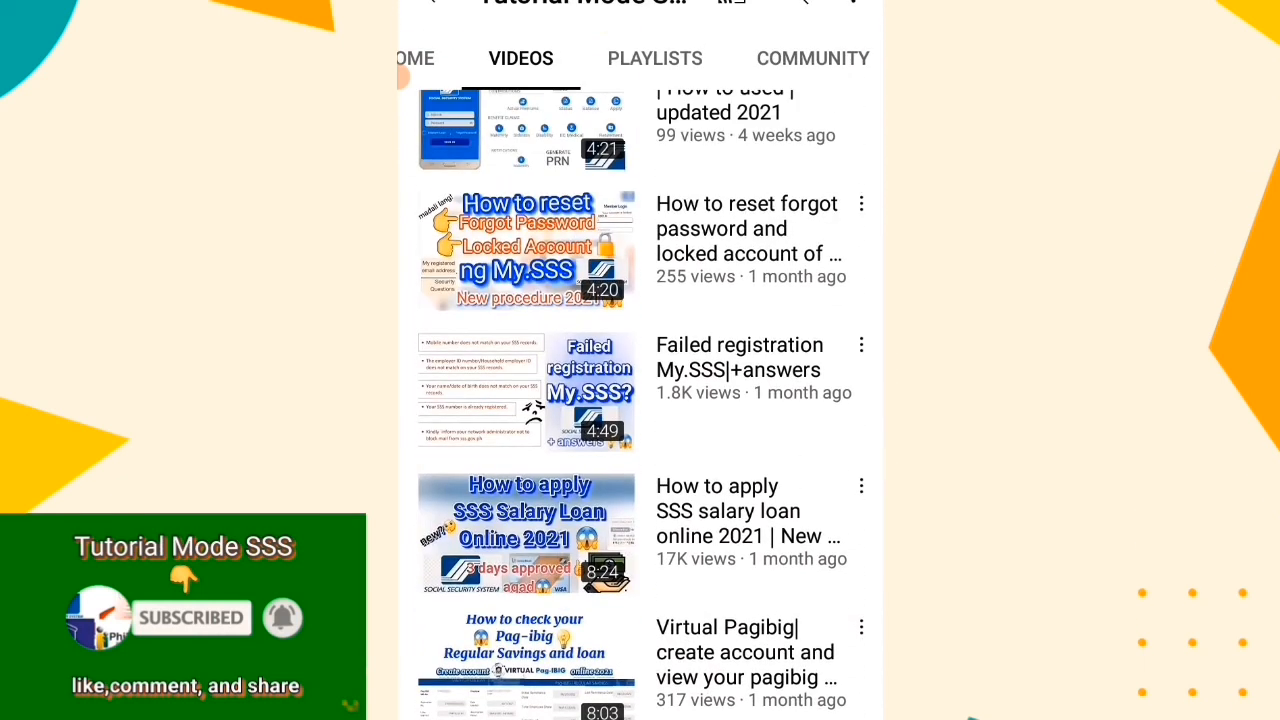
{"action": "scroll", "coordinate": [640, 400], "scroll_direction": "up", "scroll_amount": 2}
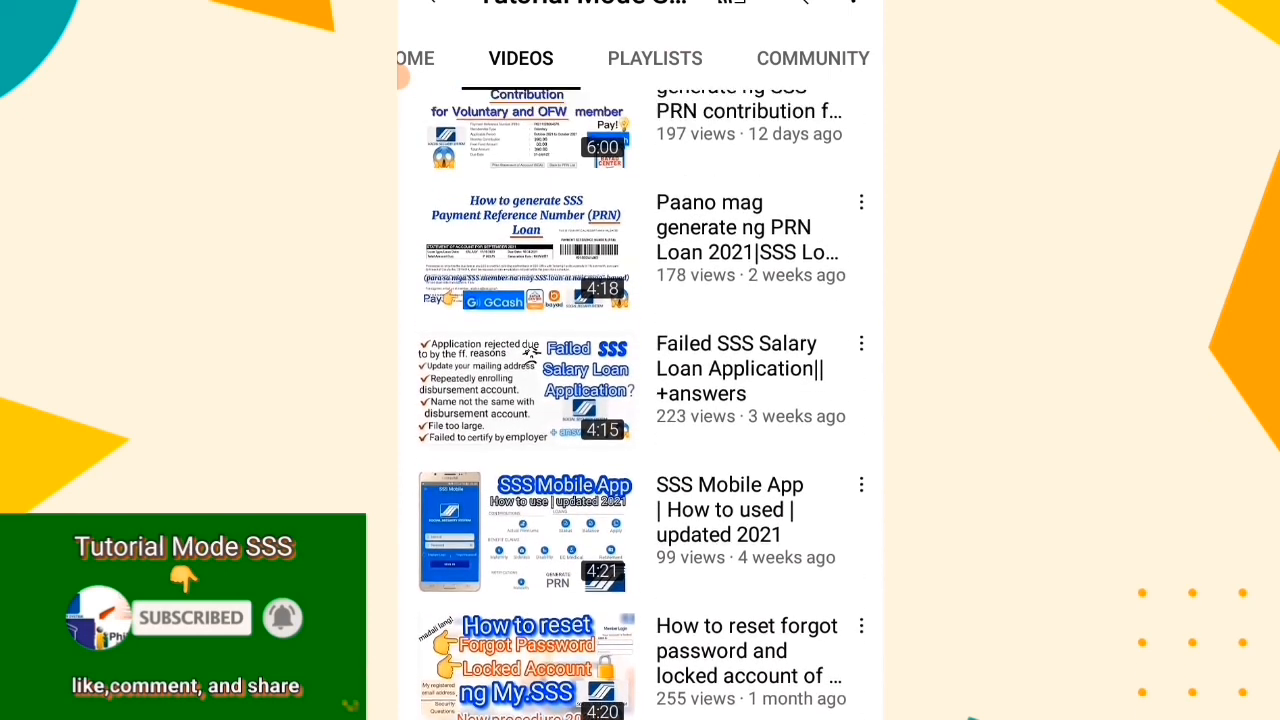